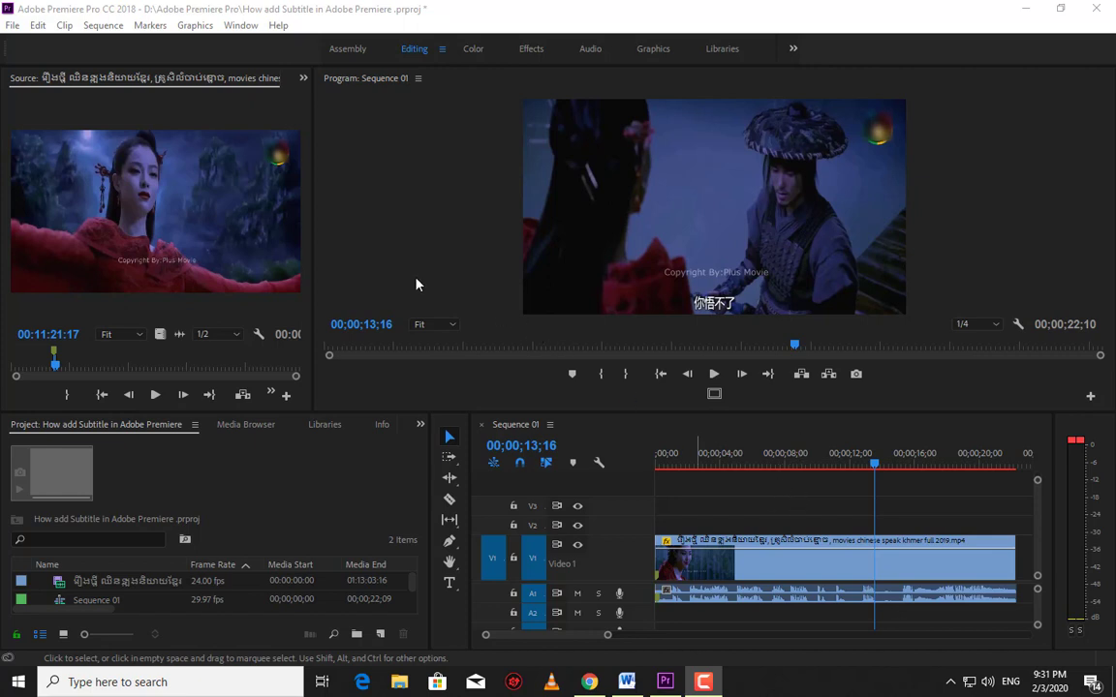
# Drag the monitor divider to widen the Source monitor, then ease it back slightly.
pyautogui.moveTo(313, 261)
pyautogui.mouseDown()
pyautogui.moveTo(441, 269)
pyautogui.moveTo(423, 270)
pyautogui.mouseUp()
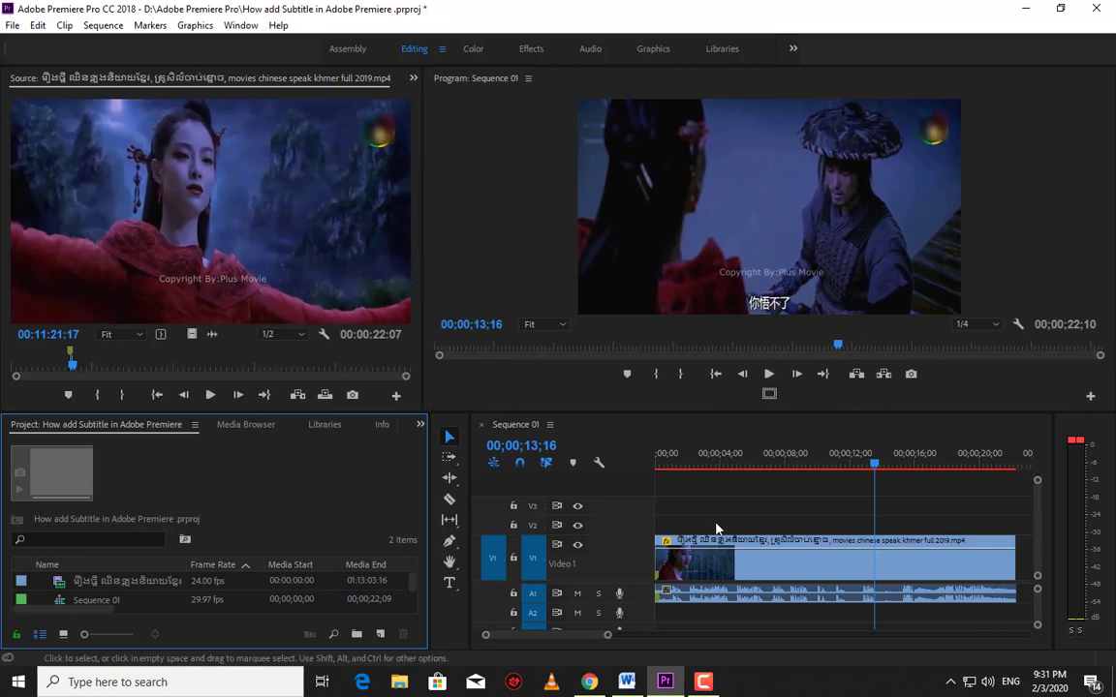
pyautogui.moveTo(712, 509); pyautogui.dragTo(862, 564)
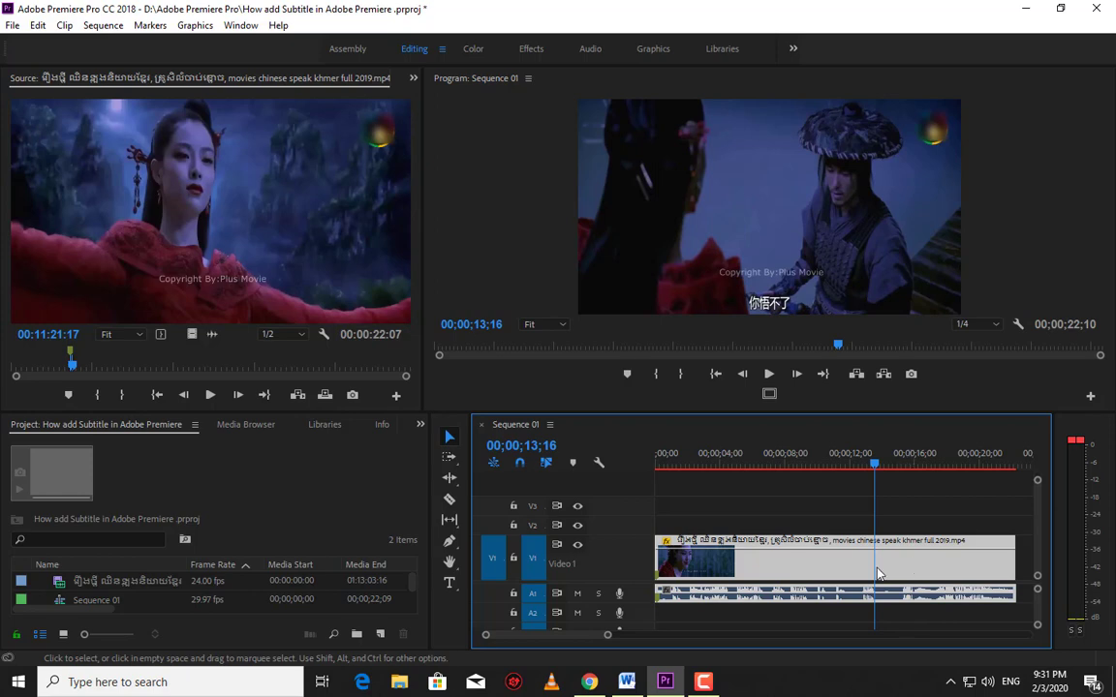
# Look over the seven Khmer subtitle lines in Word, then minimize Word.
pyautogui.hotkey('alt', 'Tab')
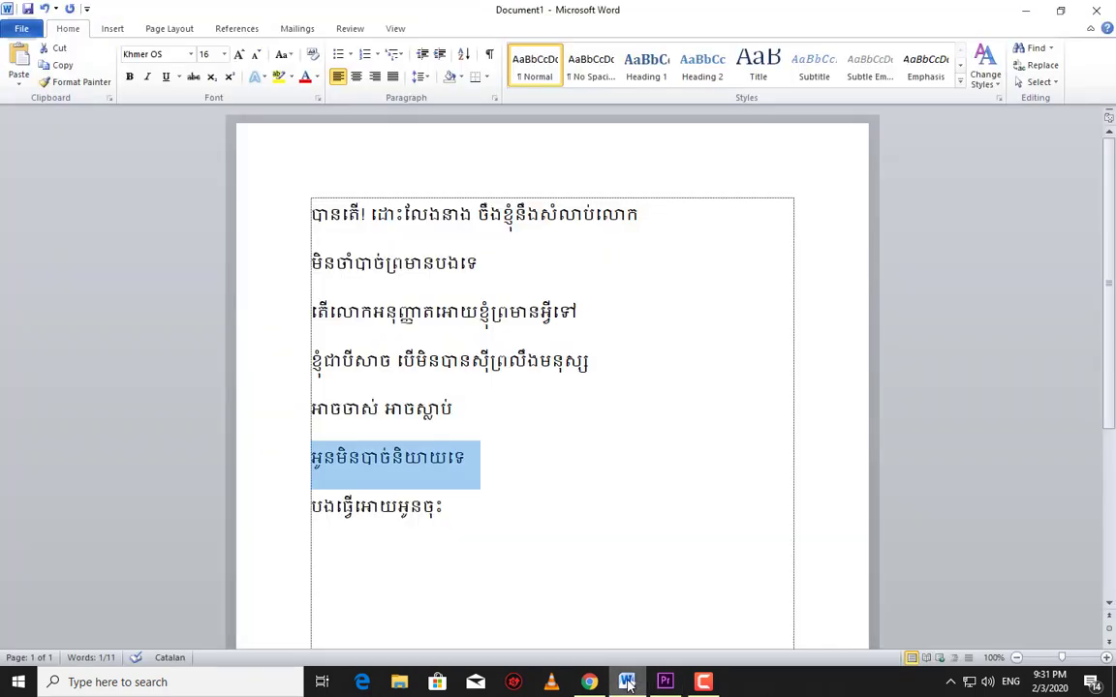
pyautogui.moveTo(449, 508); pyautogui.dragTo(263, 230)
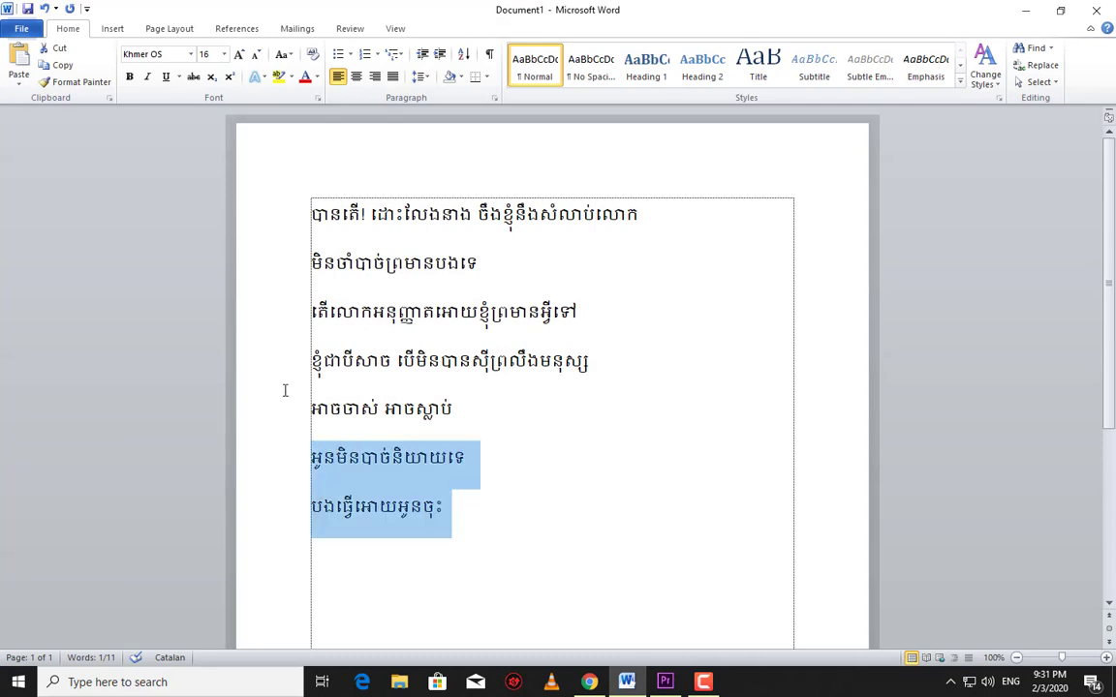
pyautogui.click(486, 260)
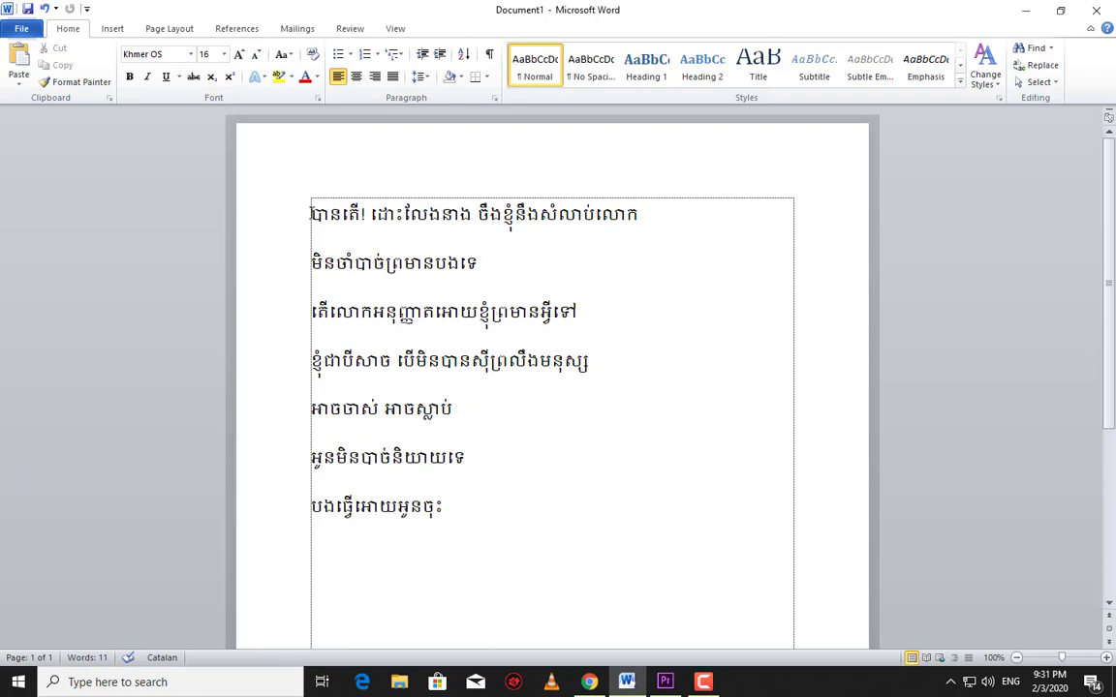
pyautogui.moveTo(312, 212)
pyautogui.mouseDown()
pyautogui.moveTo(645, 215)
pyautogui.moveTo(629, 311)
pyautogui.moveTo(491, 428)
pyautogui.moveTo(481, 497)
pyautogui.mouseUp()
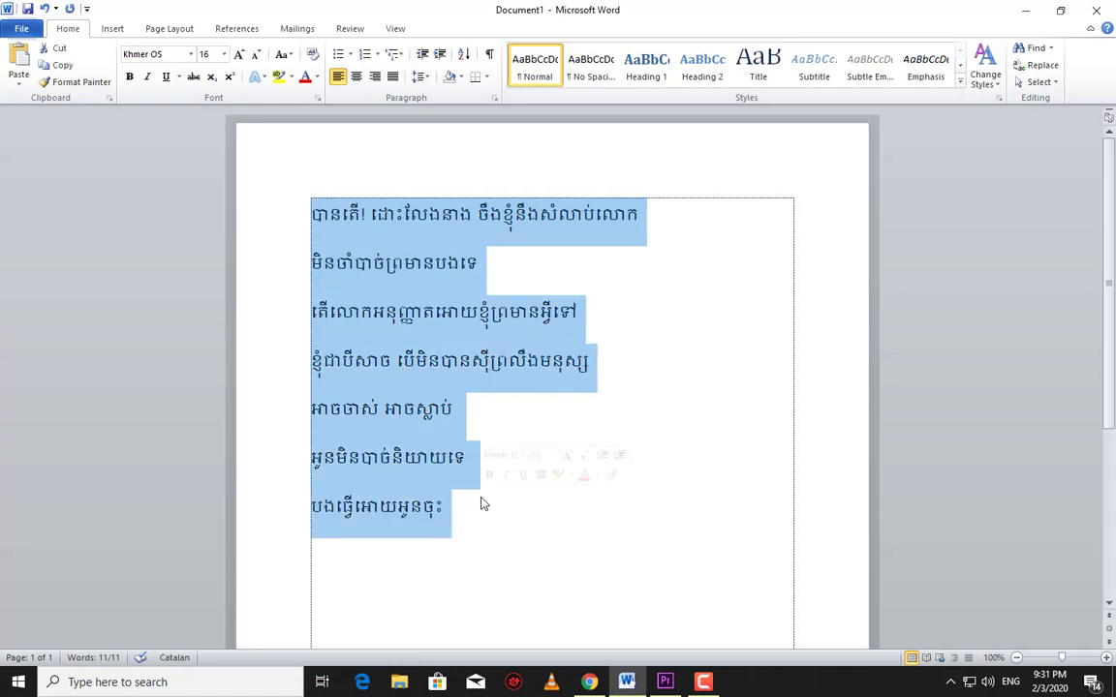
pyautogui.click(476, 267)
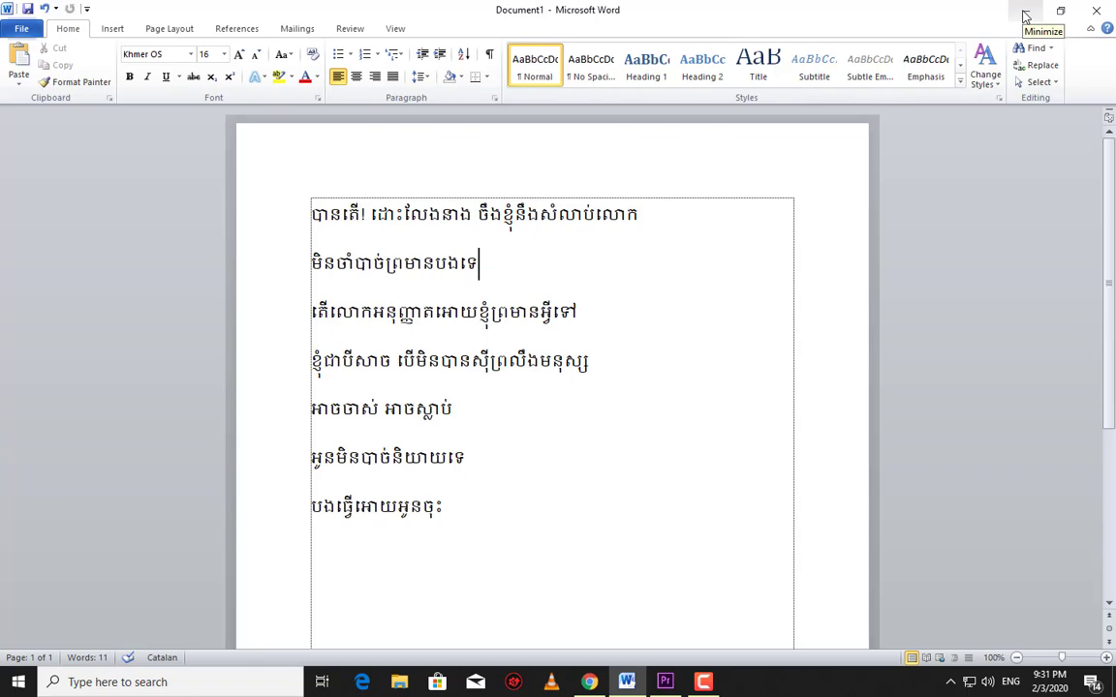
pyautogui.click(1025, 16)
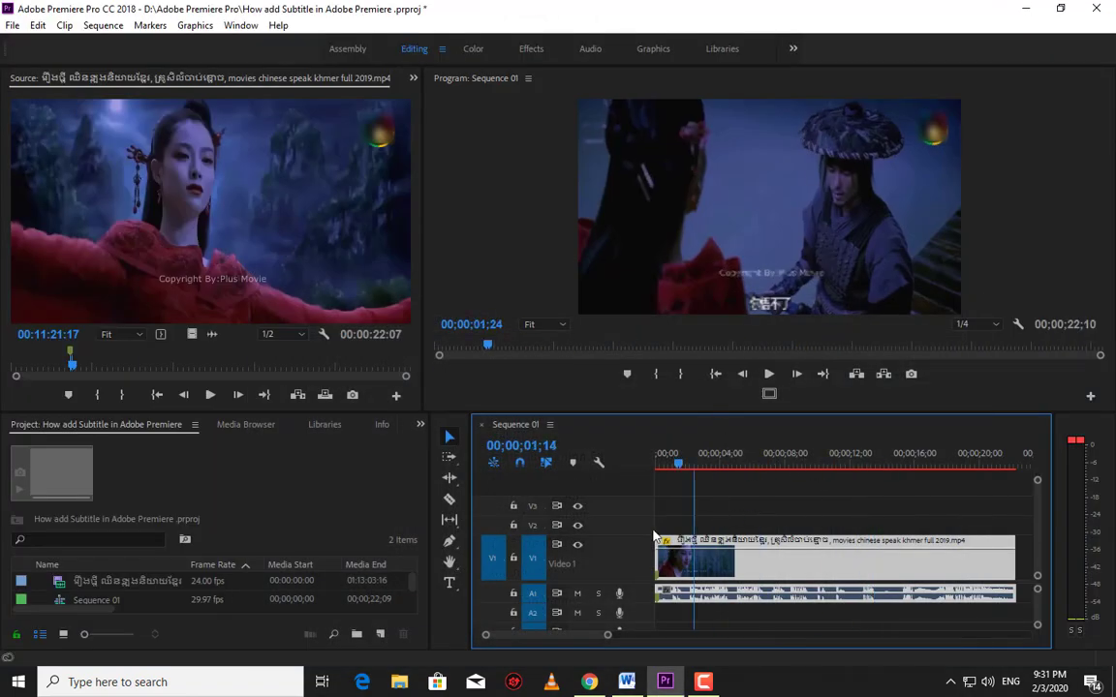
# Set the playhead to 00;00;00;00 and make the timeline panel taller.
pyautogui.moveTo(879, 466); pyautogui.dragTo(655, 466)
pyautogui.click(659, 556)
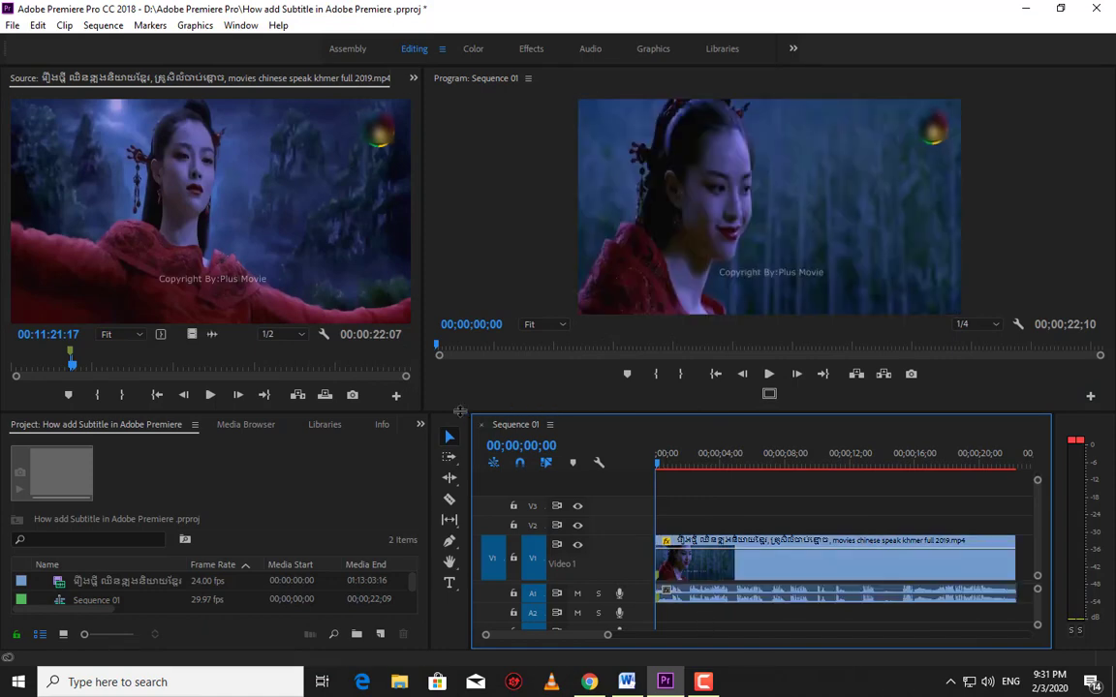
pyautogui.moveTo(460, 411); pyautogui.dragTo(460, 376)
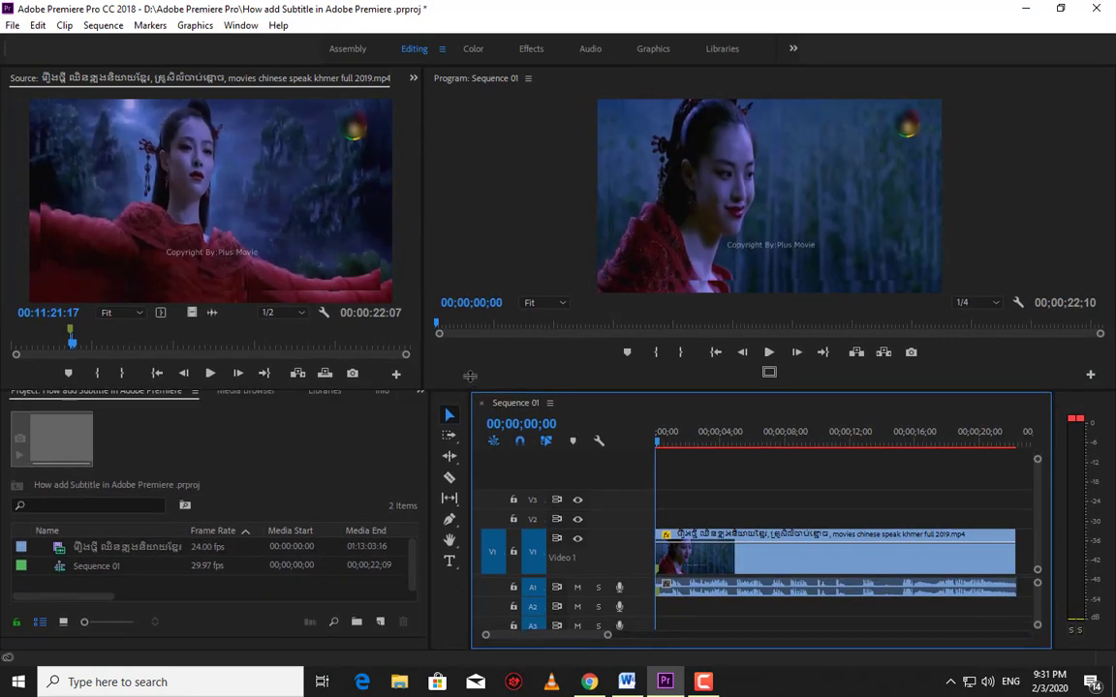
# Create a new Captions item with the default settings.
pyautogui.click(13, 25)
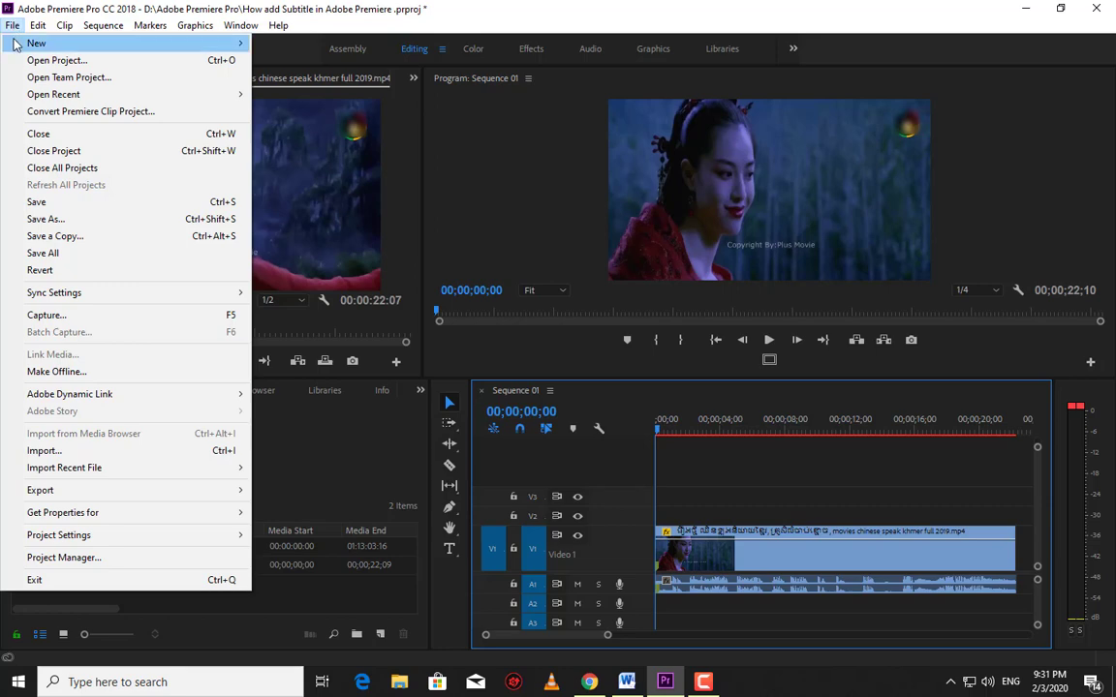
pyautogui.moveTo(203, 49)
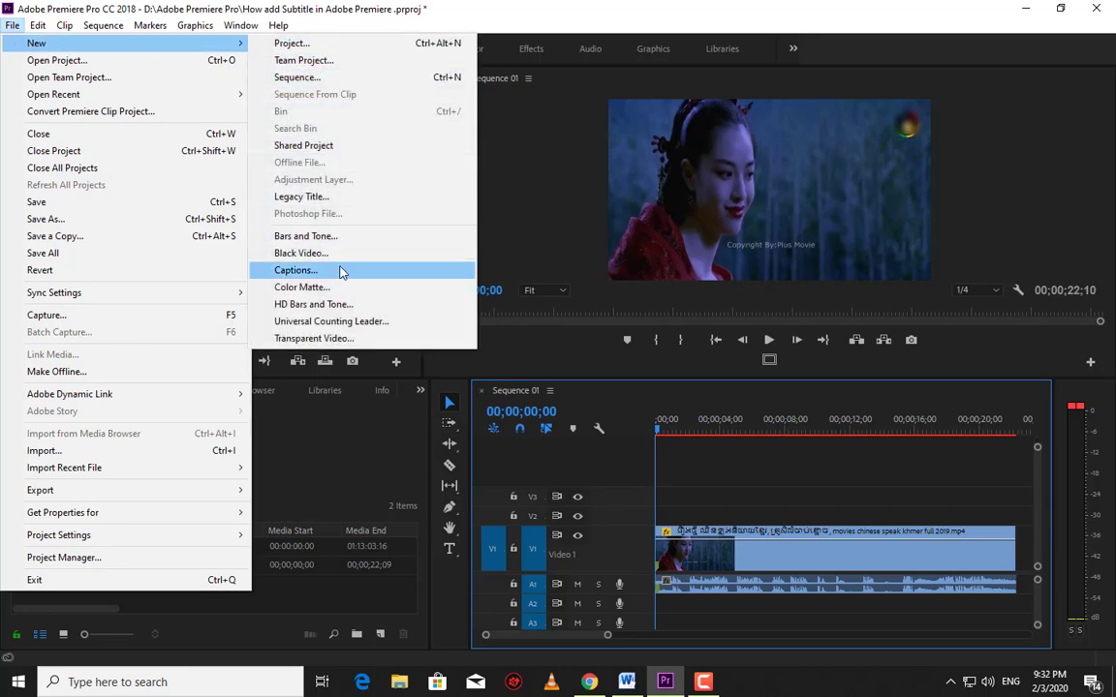
pyautogui.click(341, 273)
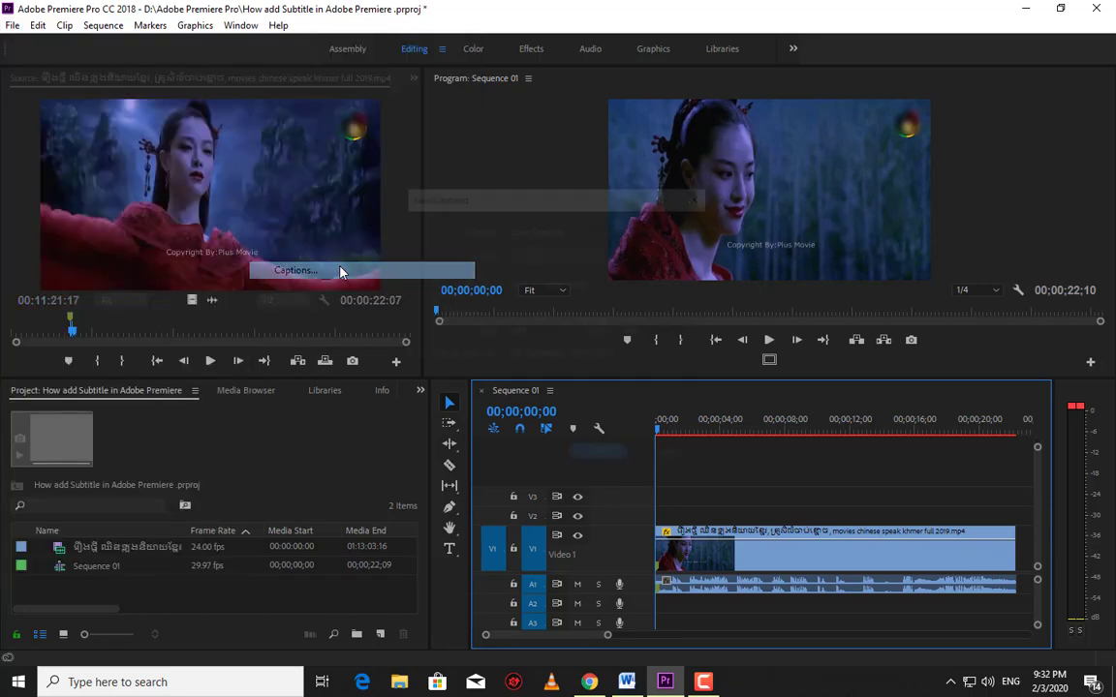
pyautogui.click(584, 460)
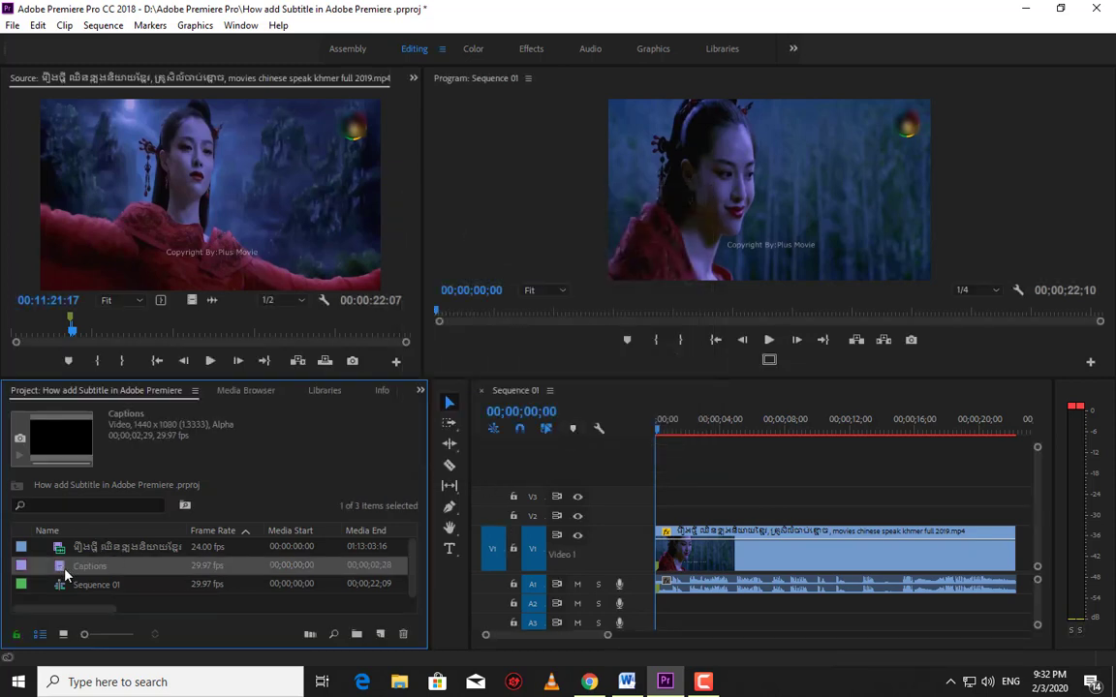
# Place the Captions item at the start of track V2 and open it for editing.
pyautogui.moveTo(58, 572); pyautogui.dragTo(637, 505)
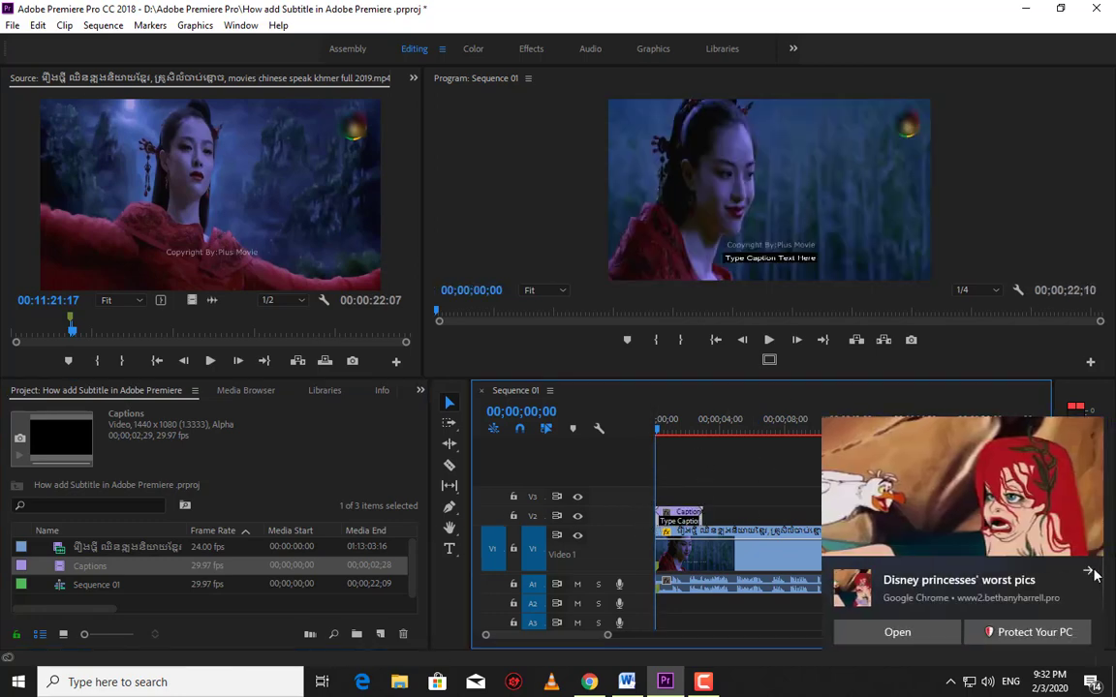
pyautogui.click(1089, 573)
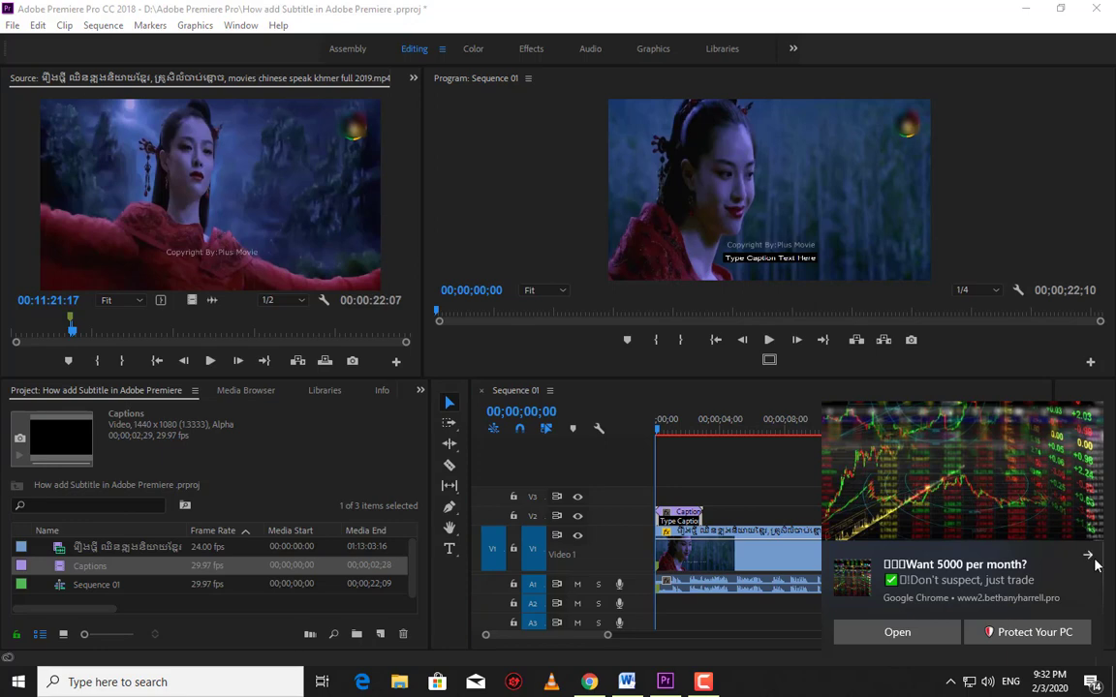
pyautogui.click(1088, 559)
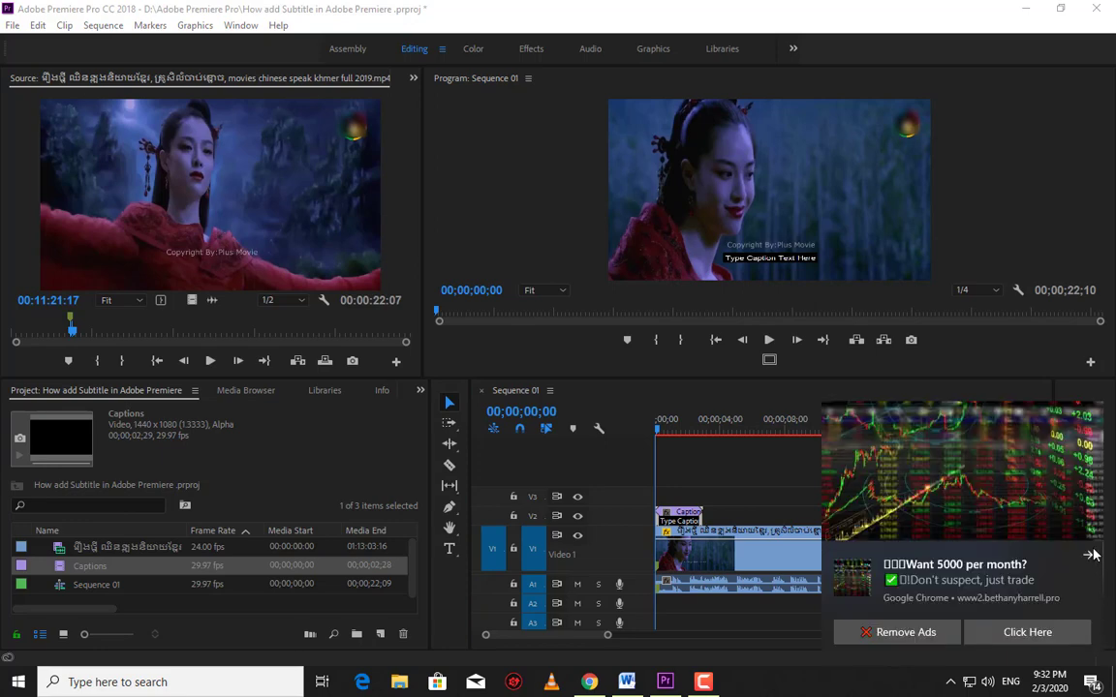
pyautogui.click(1083, 548)
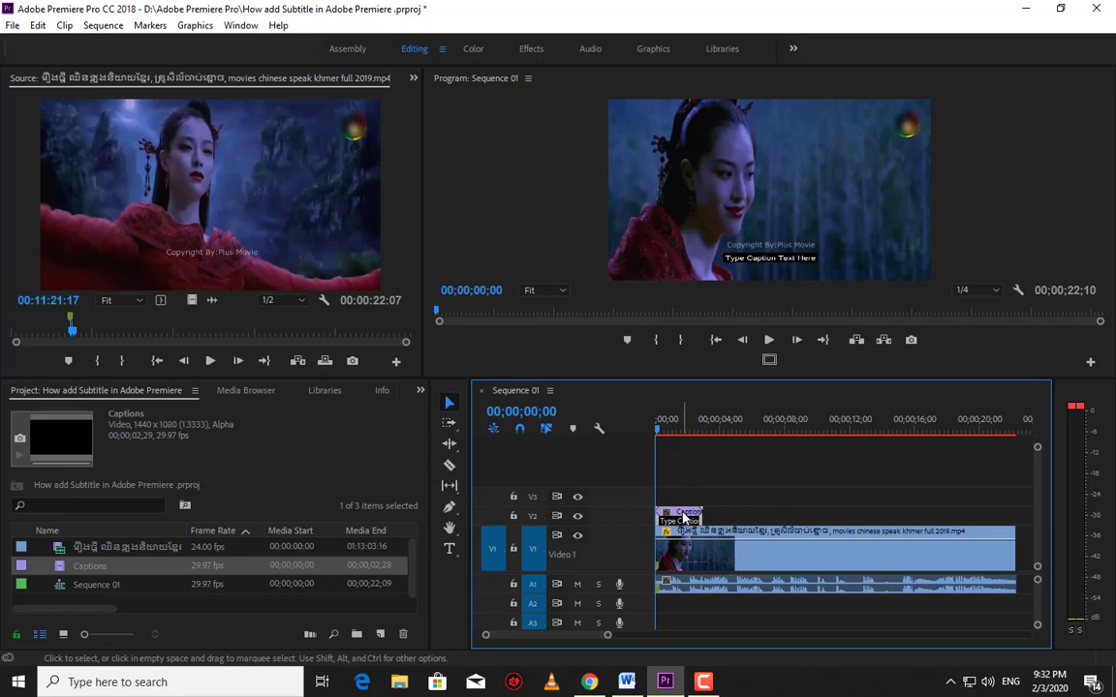
pyautogui.doubleClick(684, 519)
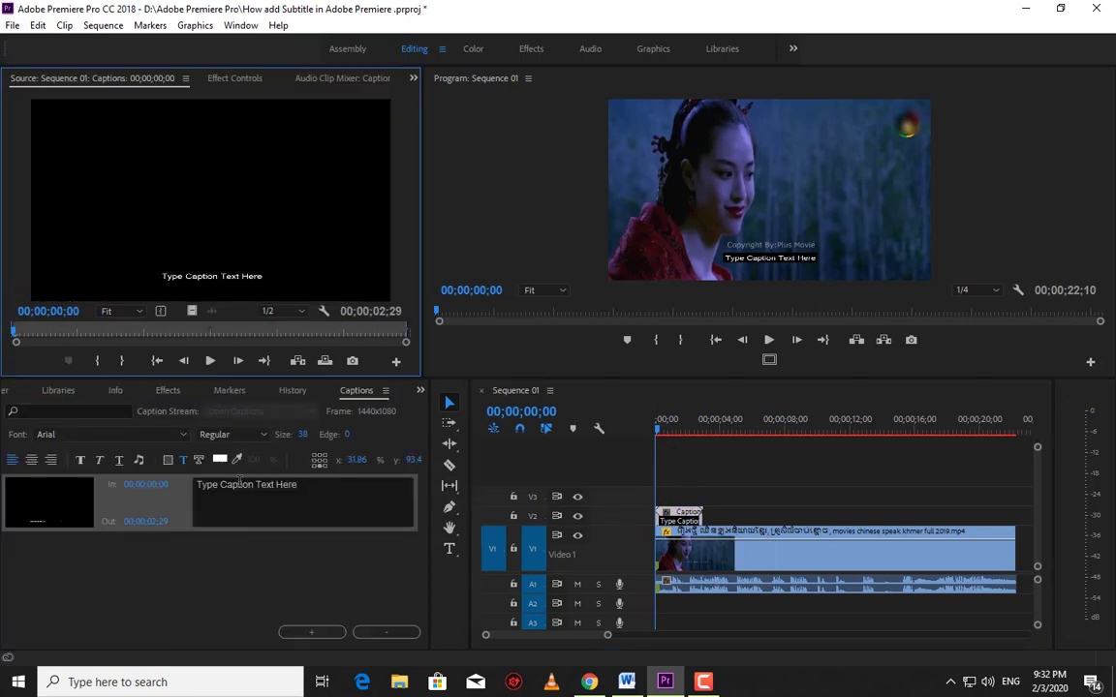
# Copy the opening word បានតើ! from the first subtitle line in Word, then return to Premiere.
pyautogui.click(629, 682)
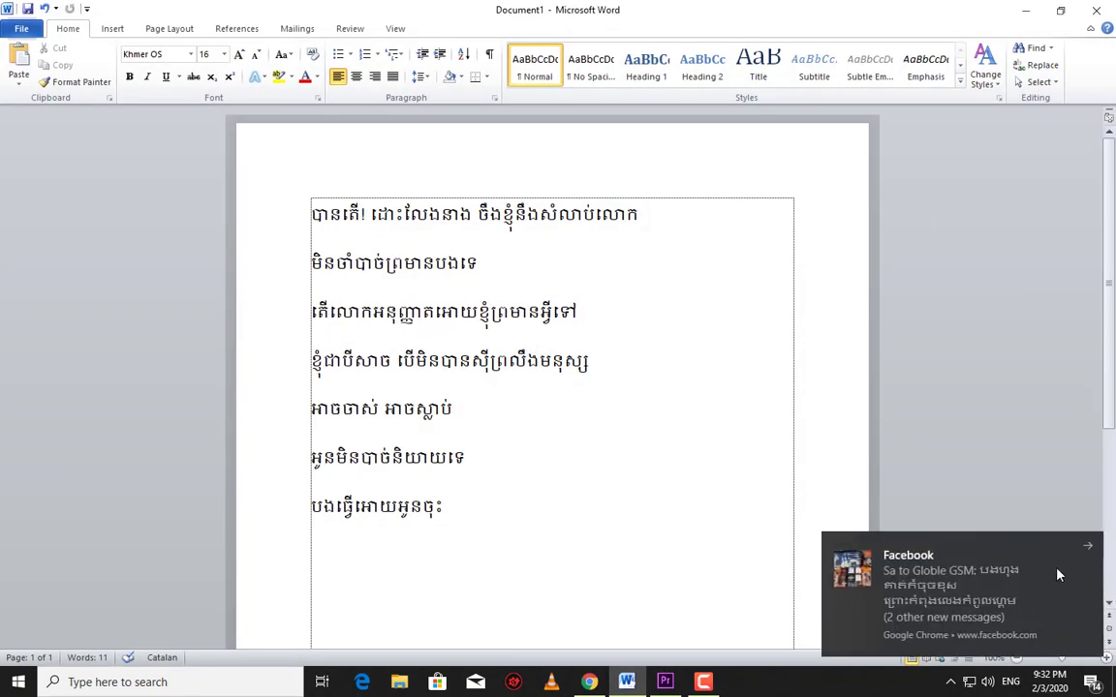
pyautogui.click(1092, 542)
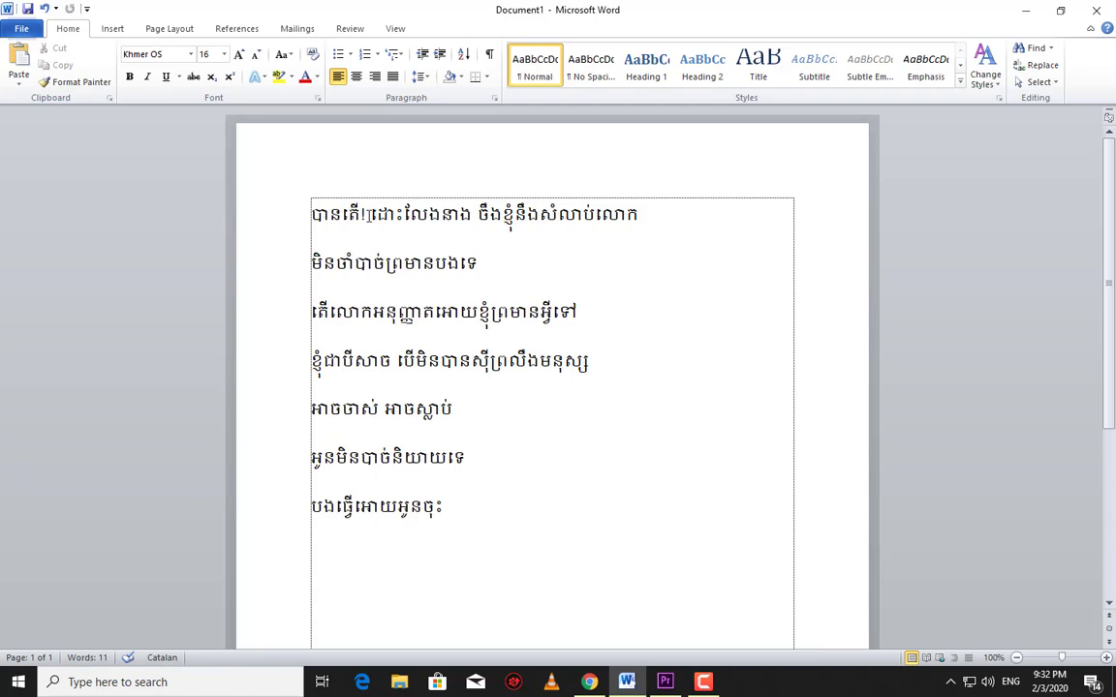
pyautogui.doubleClick(329, 215)
pyautogui.rightClick(345, 217)
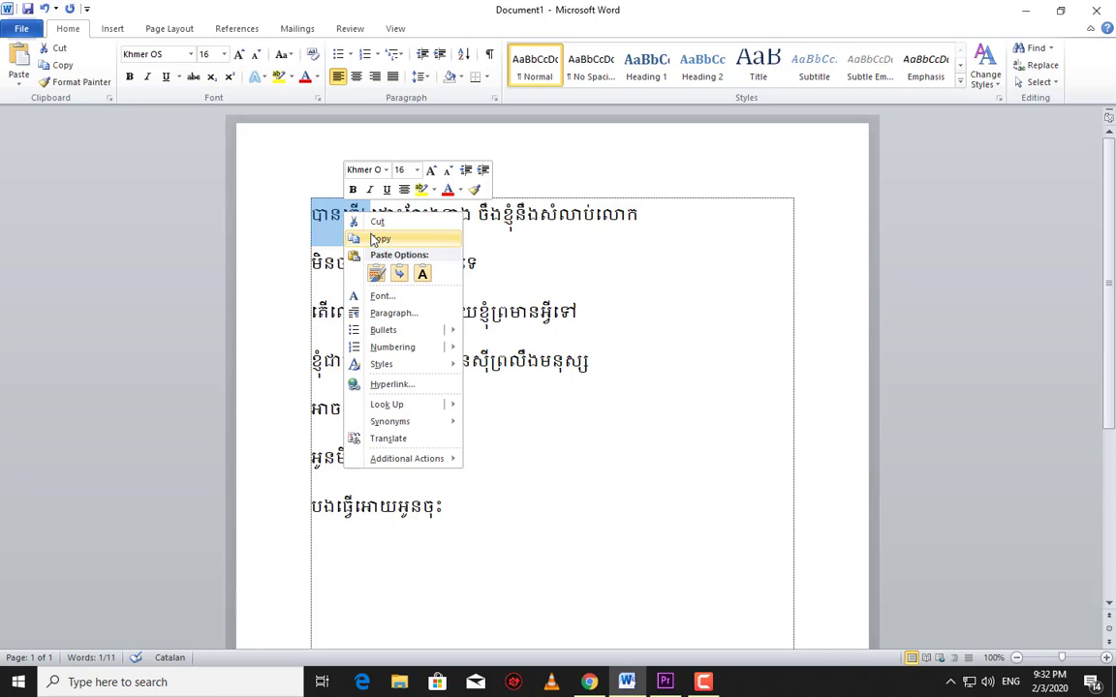
pyautogui.click(378, 239)
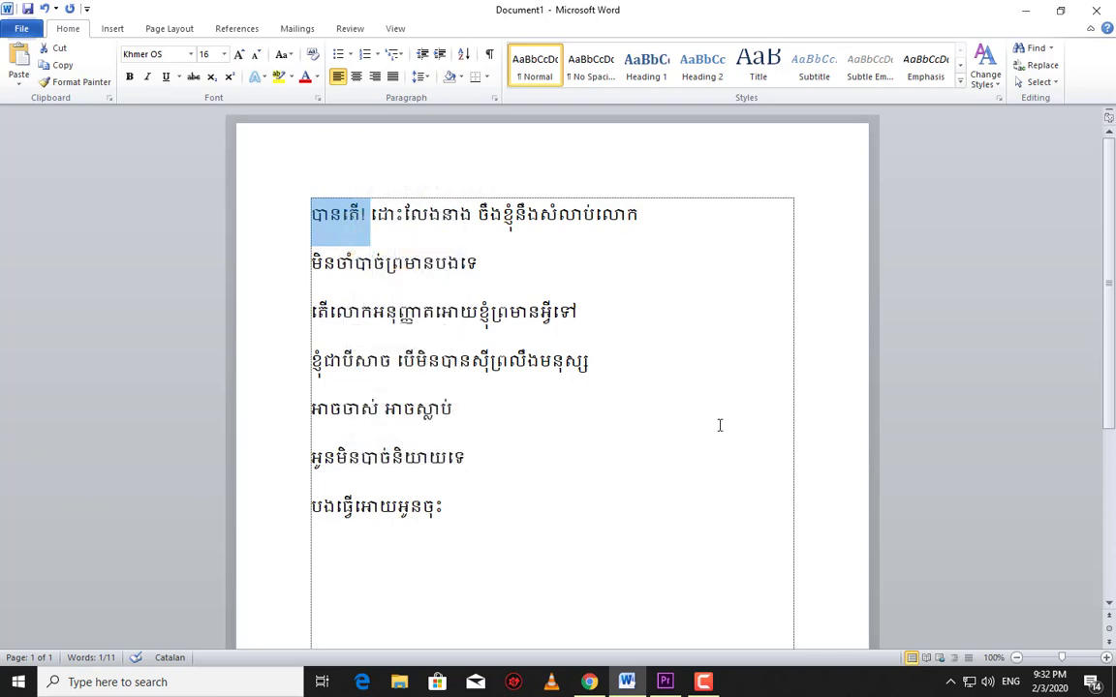
pyautogui.click(665, 682)
# Replace the 'Type Caption Text Here' placeholder with the pasted phrase បានតើ!
pyautogui.click(246, 505)
pyautogui.hotkey('ctrl', 'a')
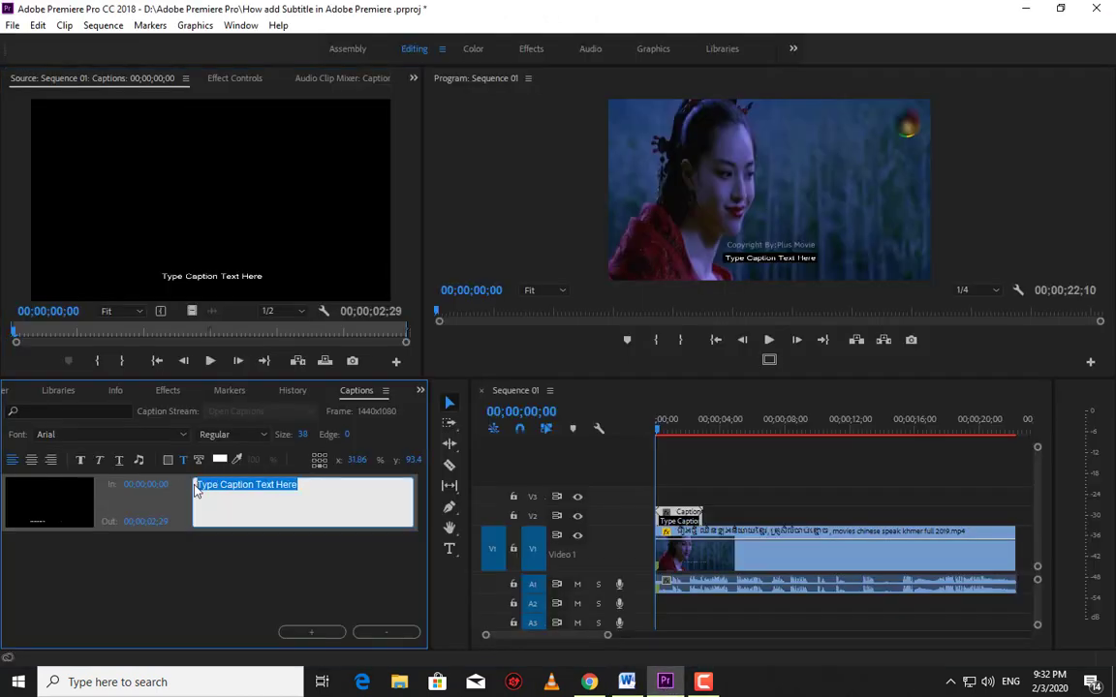
pyautogui.rightClick(206, 484)
pyautogui.click(271, 338)
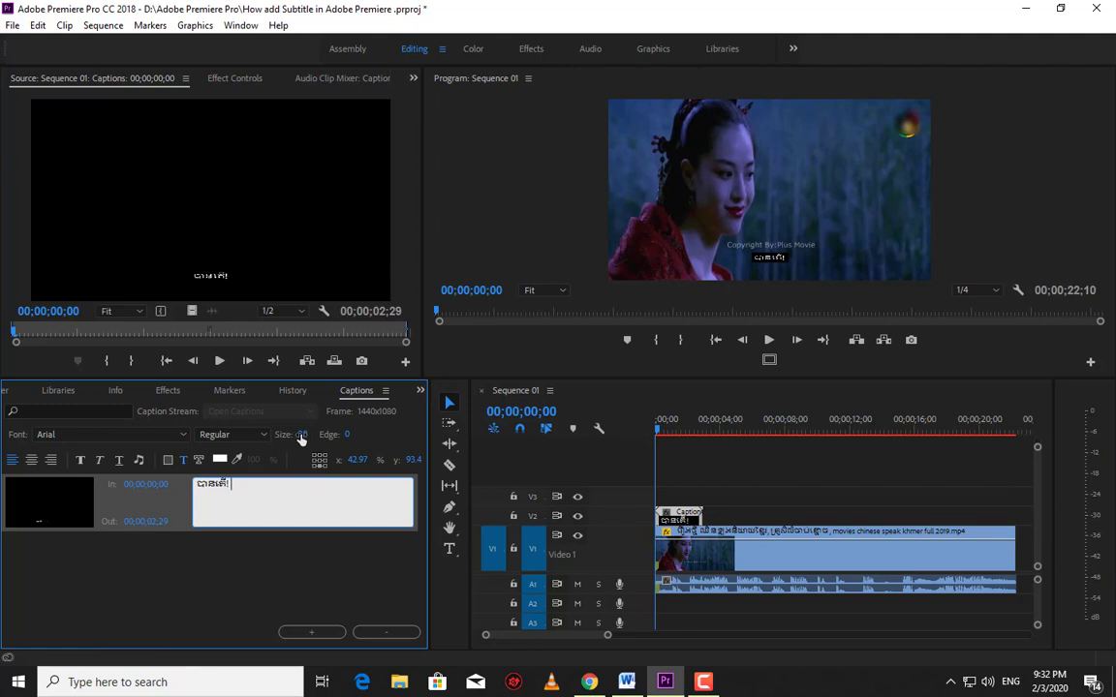
# Set the caption text size to 50.
pyautogui.click(301, 435)
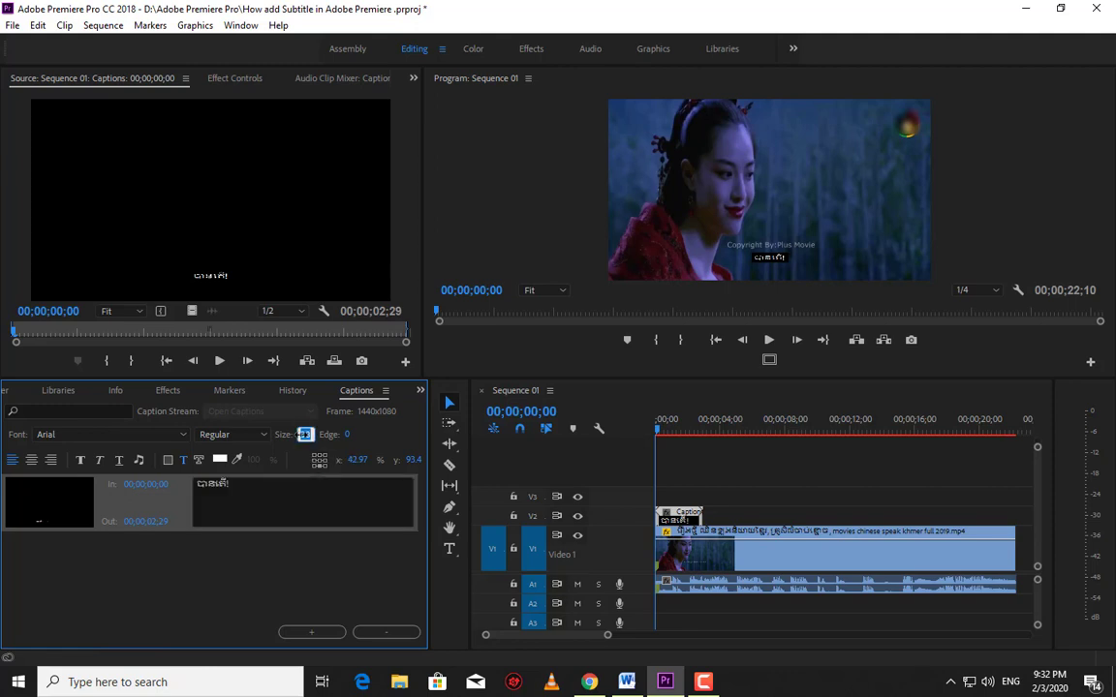
pyautogui.press('Return')
pyautogui.moveTo(301, 435); pyautogui.dragTo(315, 435)
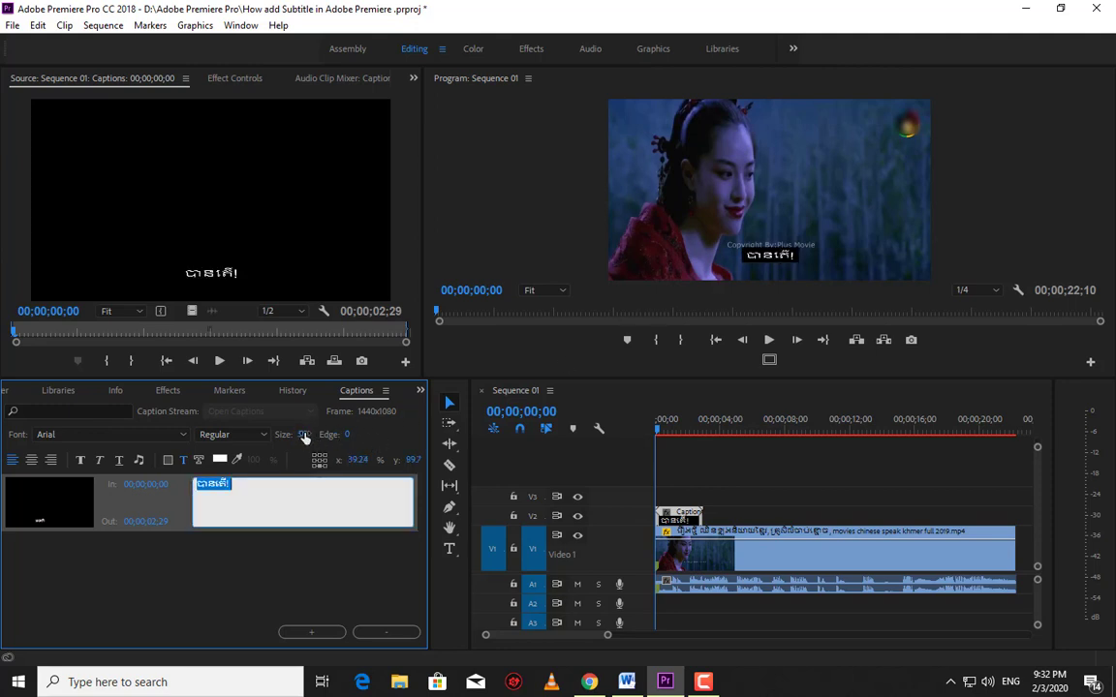
pyautogui.click(304, 436)
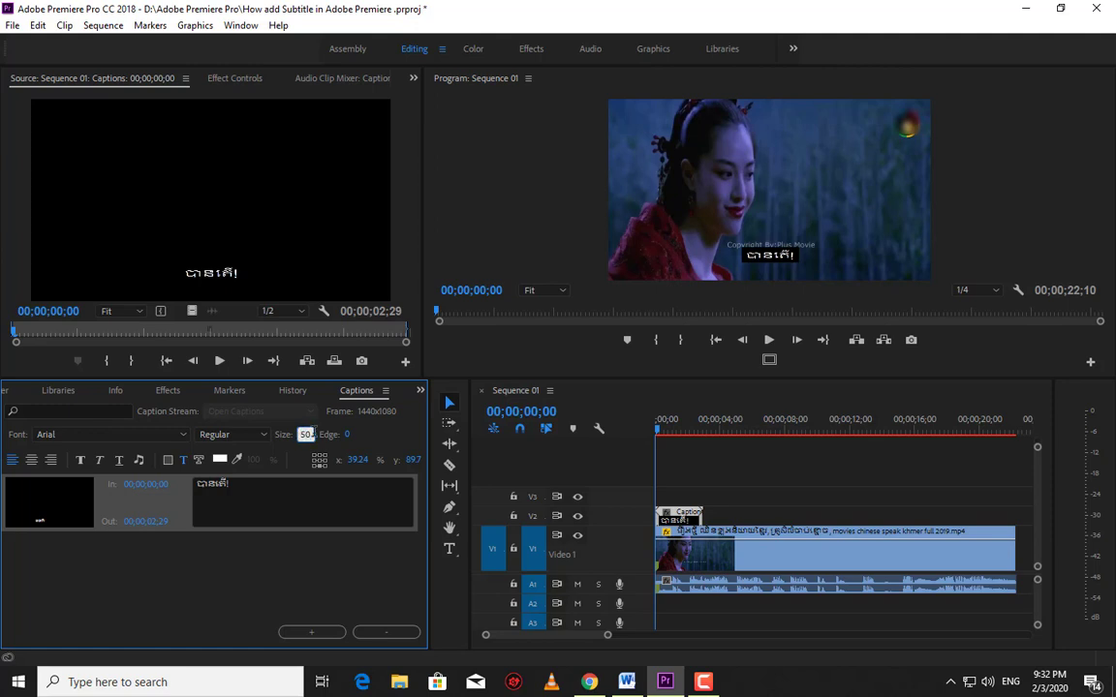
pyautogui.press('Return')
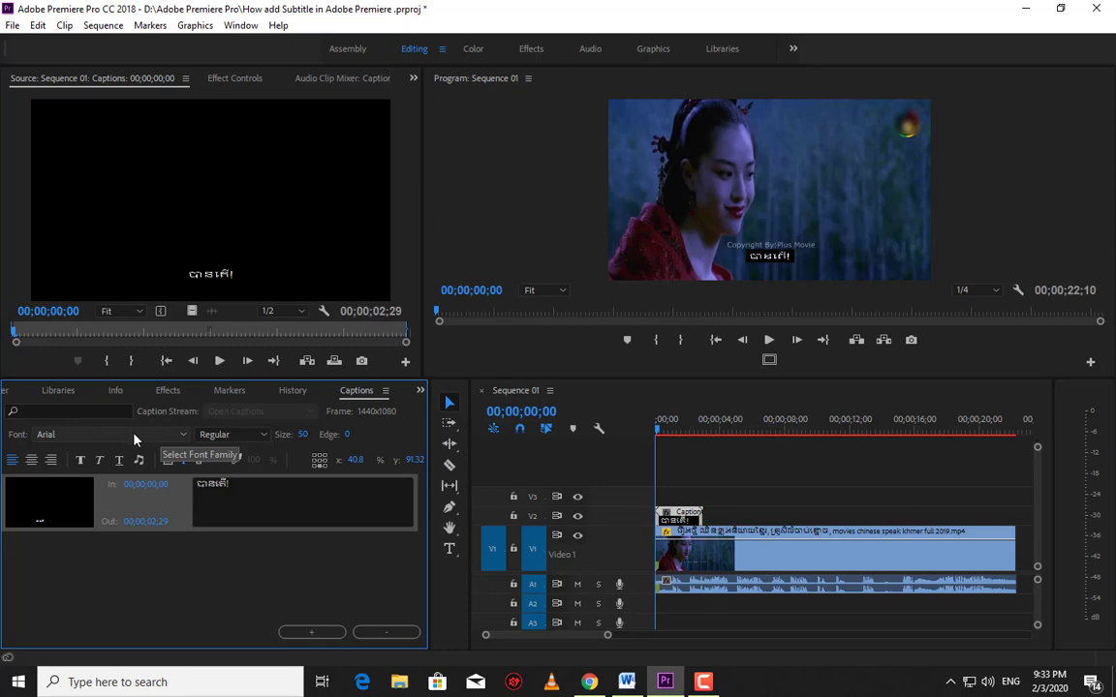
# Switch the caption font from Arial to Kh Battambang, then deselect the clip.
pyautogui.click(178, 438)
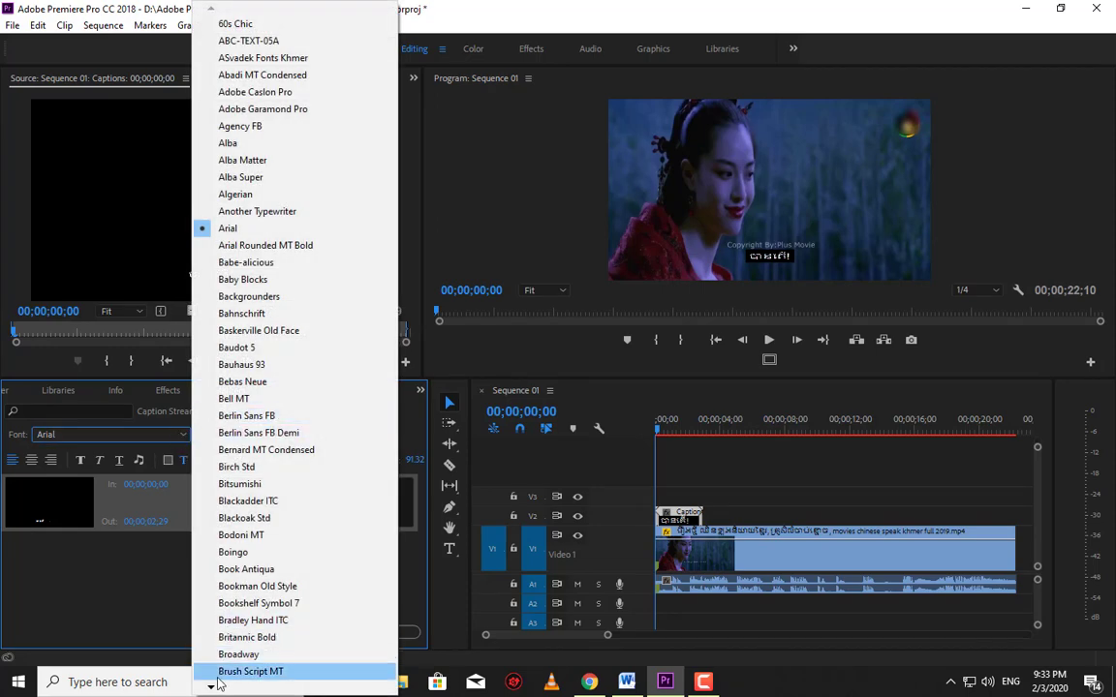
pyautogui.moveTo(213, 688)
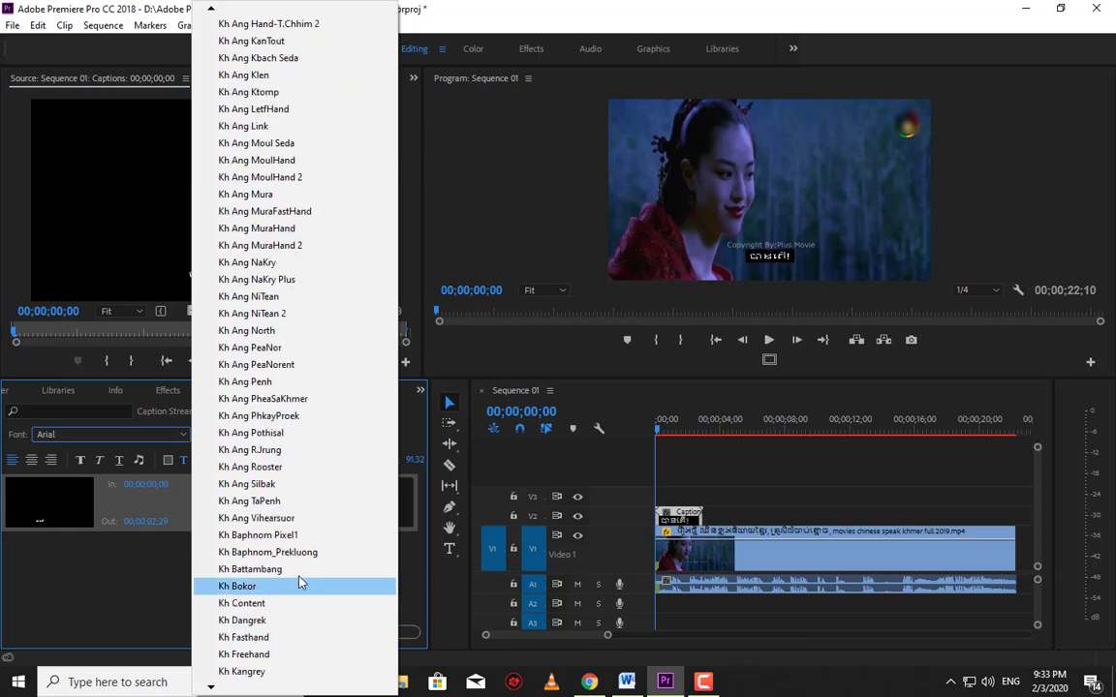
pyautogui.click(300, 574)
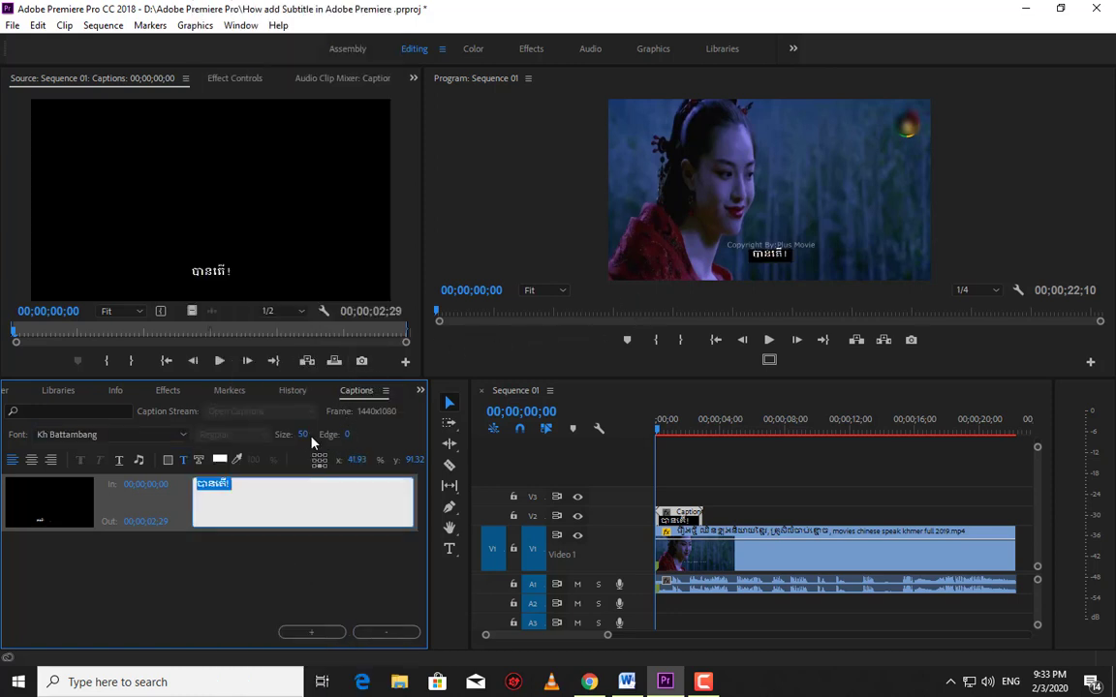
pyautogui.click(744, 481)
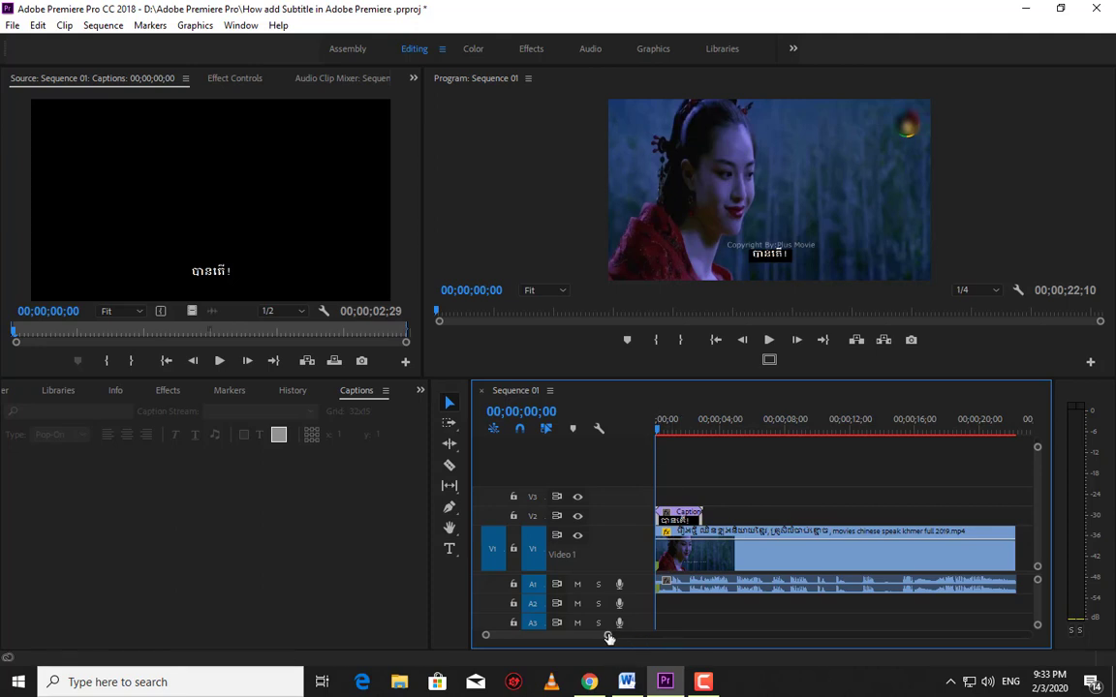
# Play the opening and trim the first caption's start and end to the spoken line.
pyautogui.moveTo(608, 637); pyautogui.dragTo(597, 636)
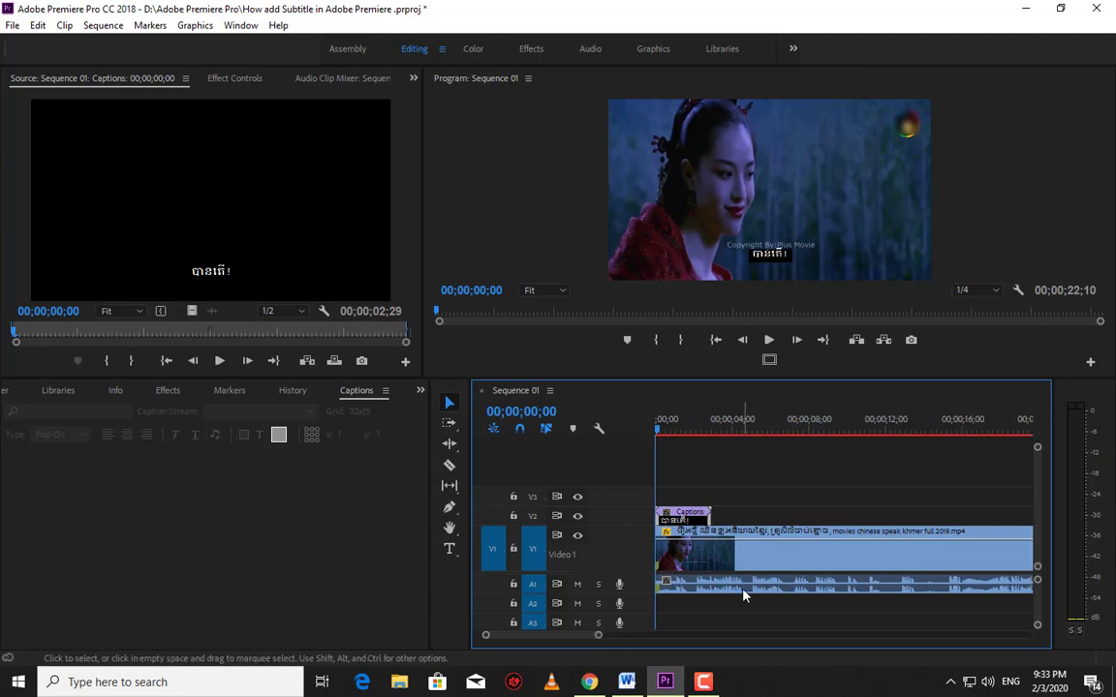
pyautogui.press('space')
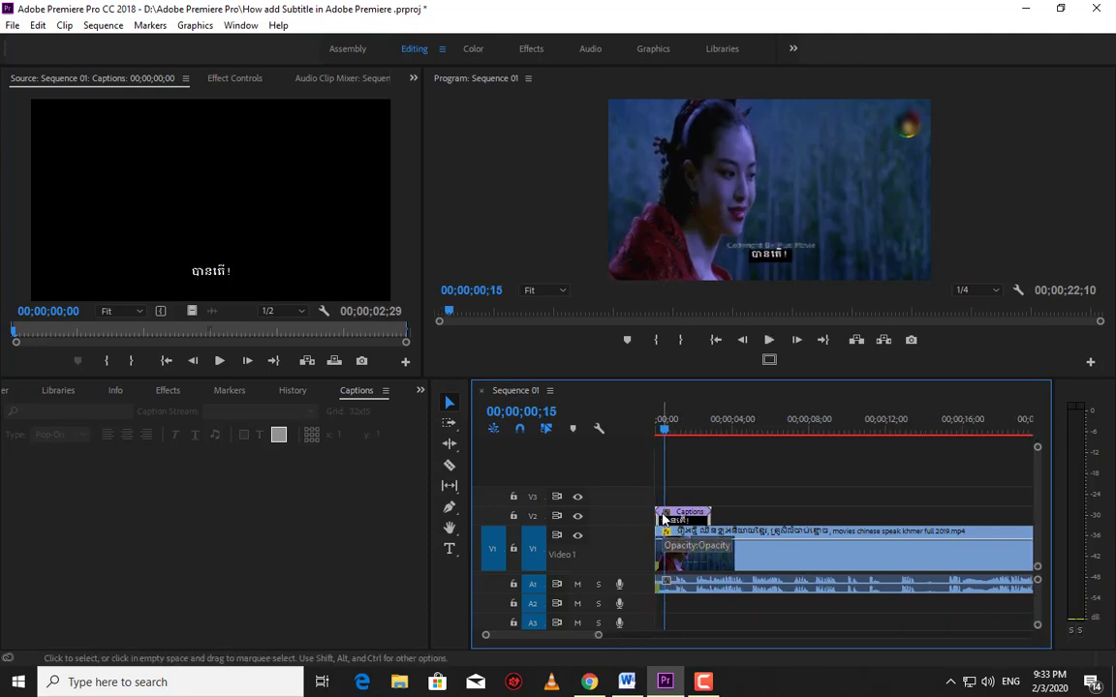
pyautogui.moveTo(663, 520); pyautogui.dragTo(665, 520)
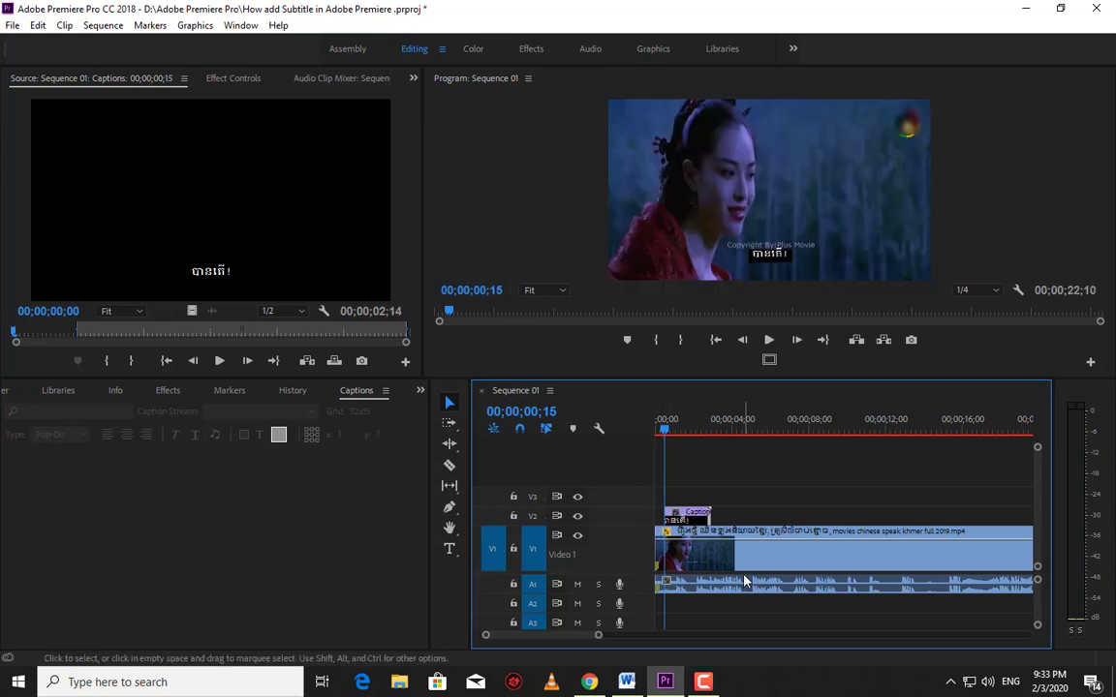
pyautogui.press('space')
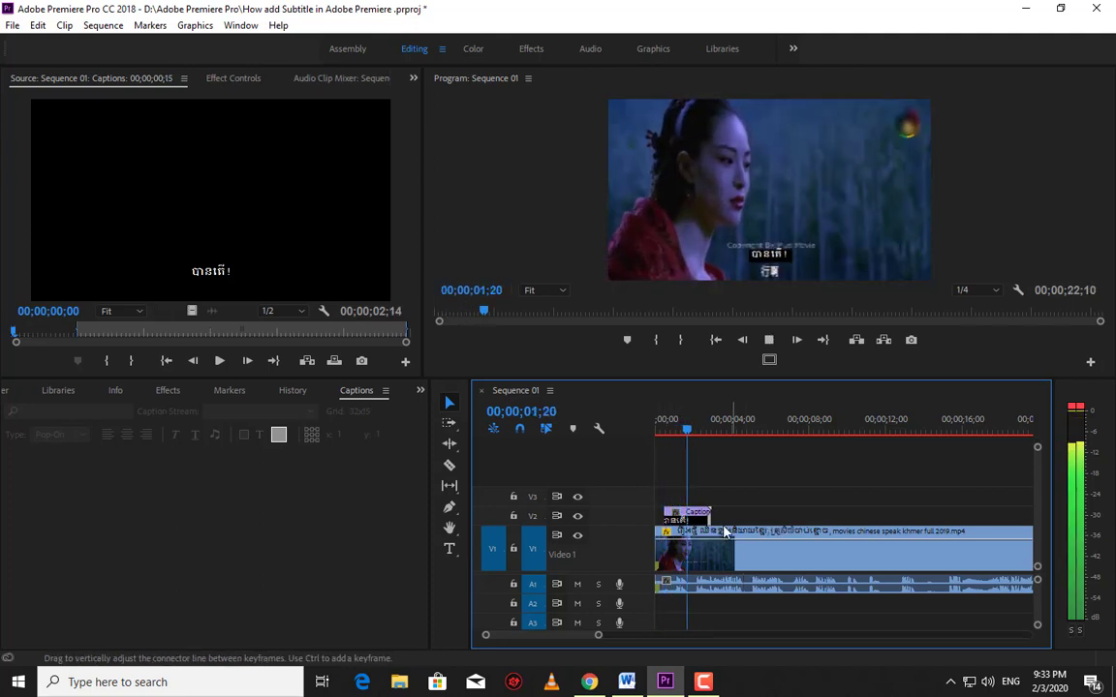
pyautogui.moveTo(721, 514); pyautogui.dragTo(697, 515)
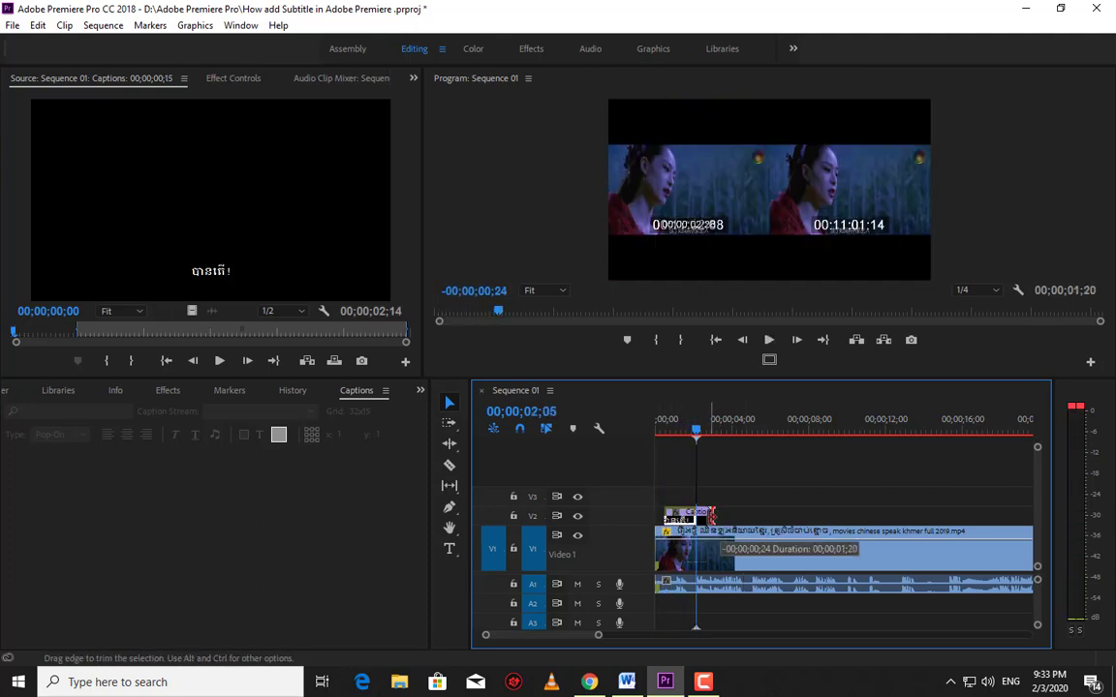
pyautogui.click(681, 438)
pyautogui.moveTo(681, 438); pyautogui.dragTo(672, 439)
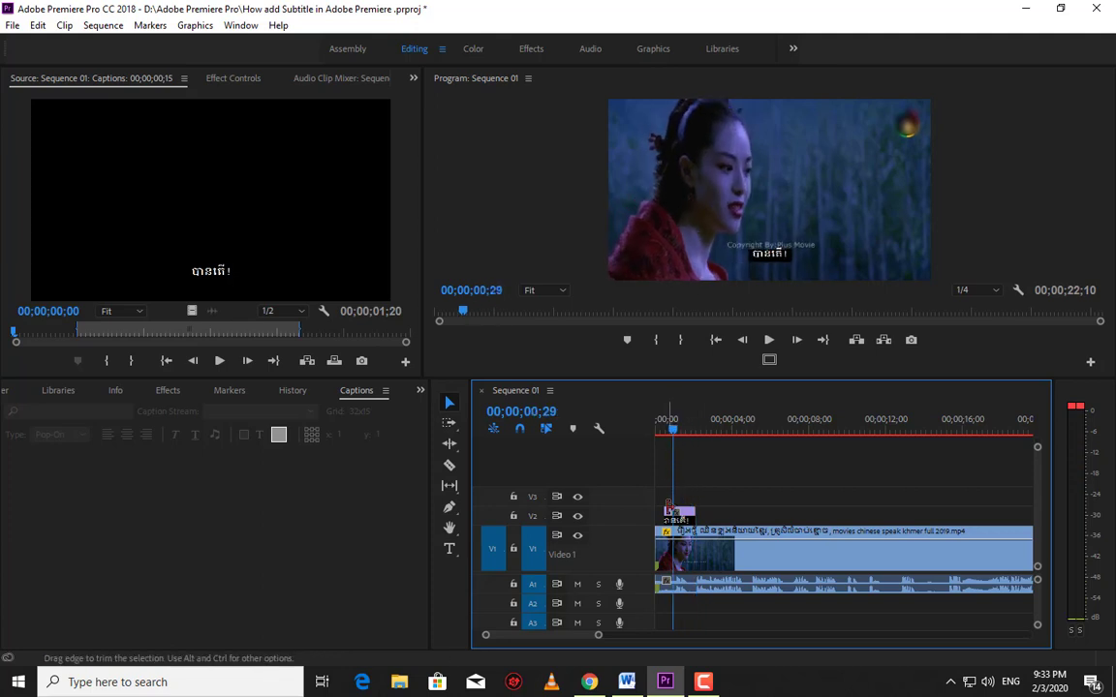
# Zoom in, trim 11 frames off each end of the caption, and replay to check timing.
pyautogui.press('=')
pyautogui.press('=')
pyautogui.moveTo(668, 511); pyautogui.dragTo(697, 513)
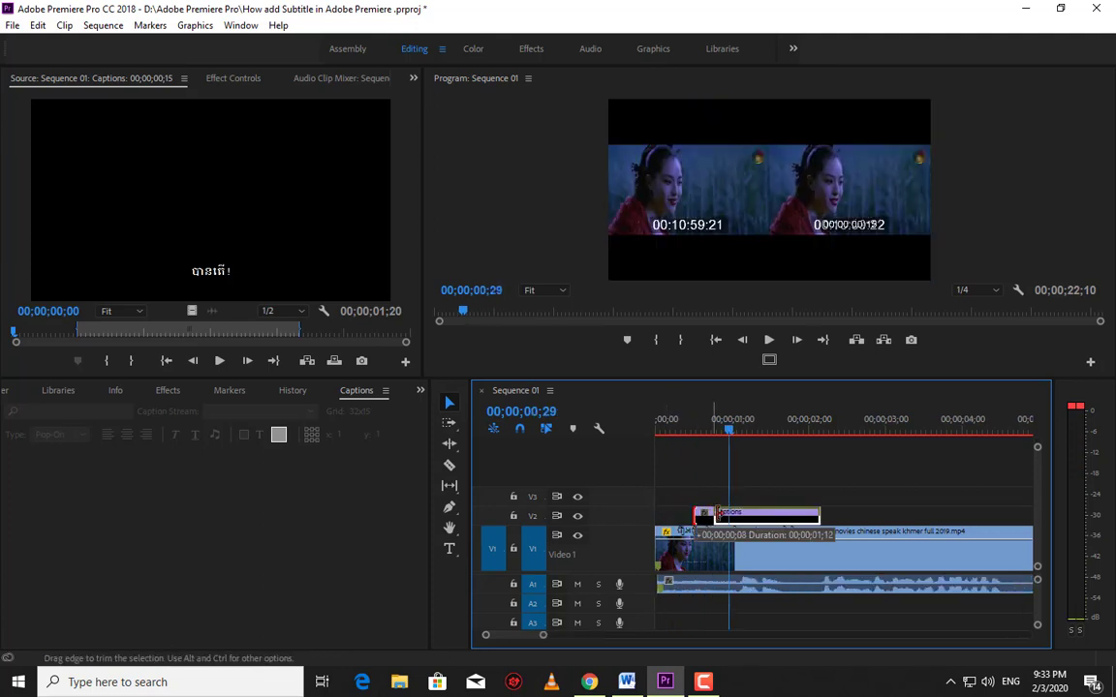
pyautogui.moveTo(820, 515); pyautogui.dragTo(791, 514)
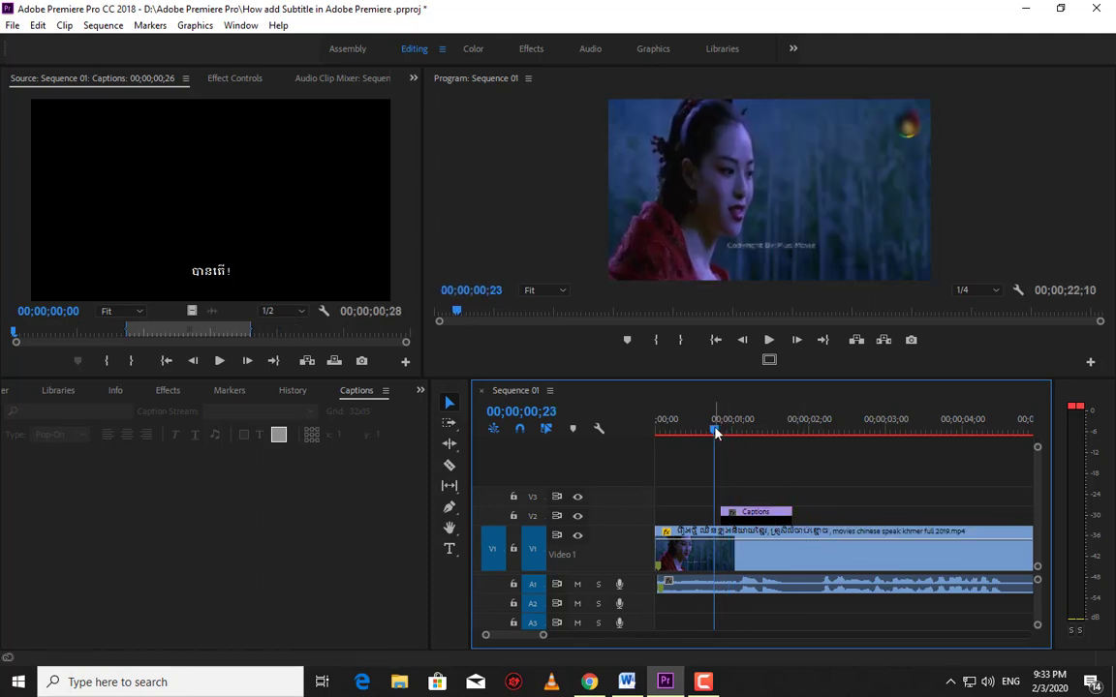
pyautogui.press('space')
pyautogui.press('space')
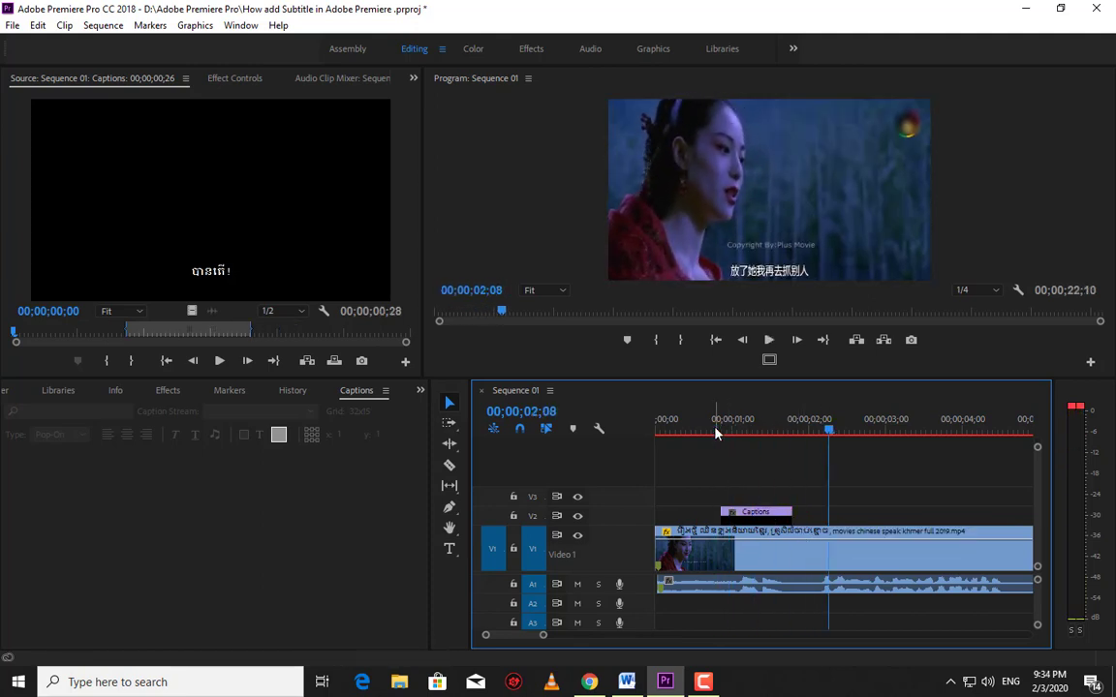
pyautogui.click(820, 434)
pyautogui.press('space')
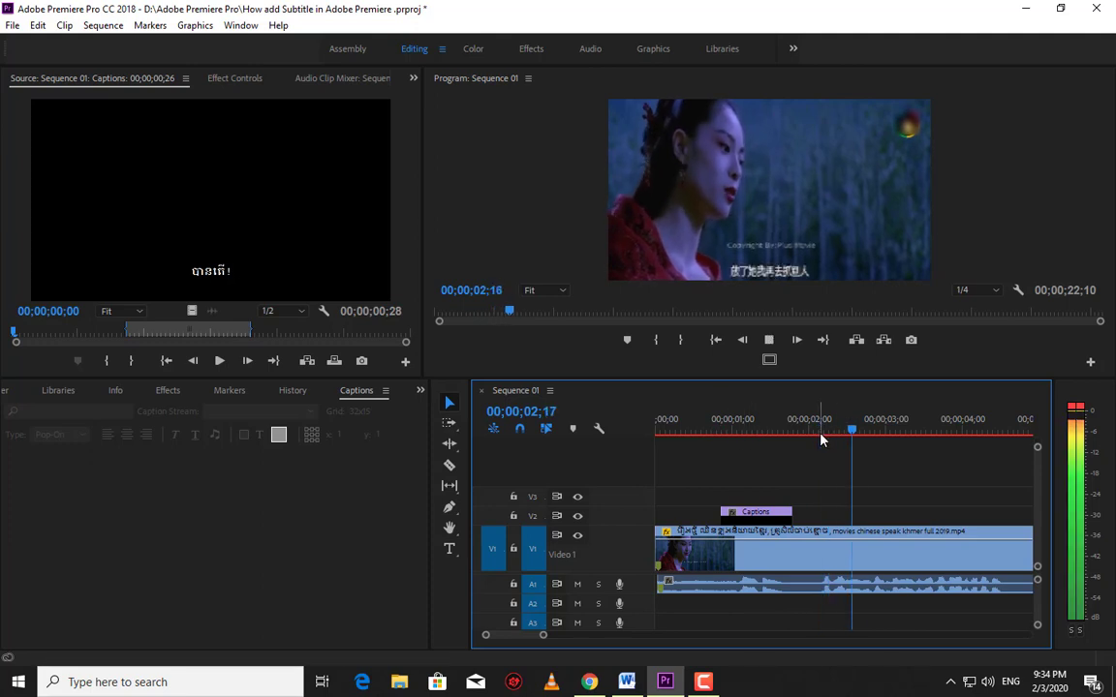
pyautogui.press('space')
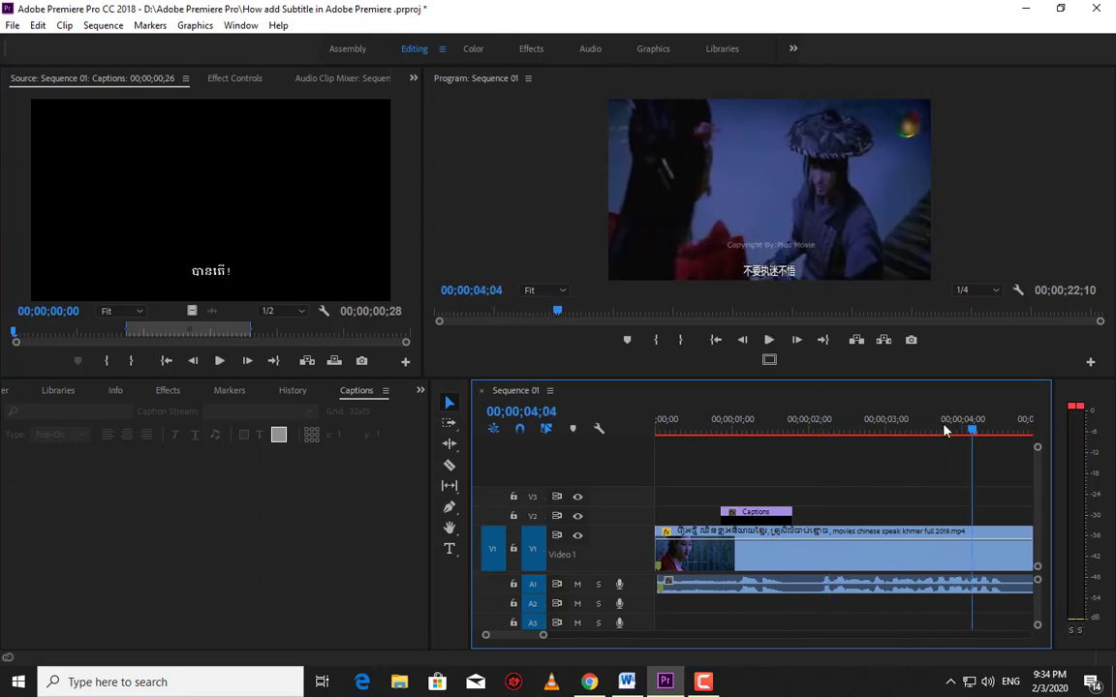
pyautogui.moveTo(973, 430); pyautogui.dragTo(810, 430)
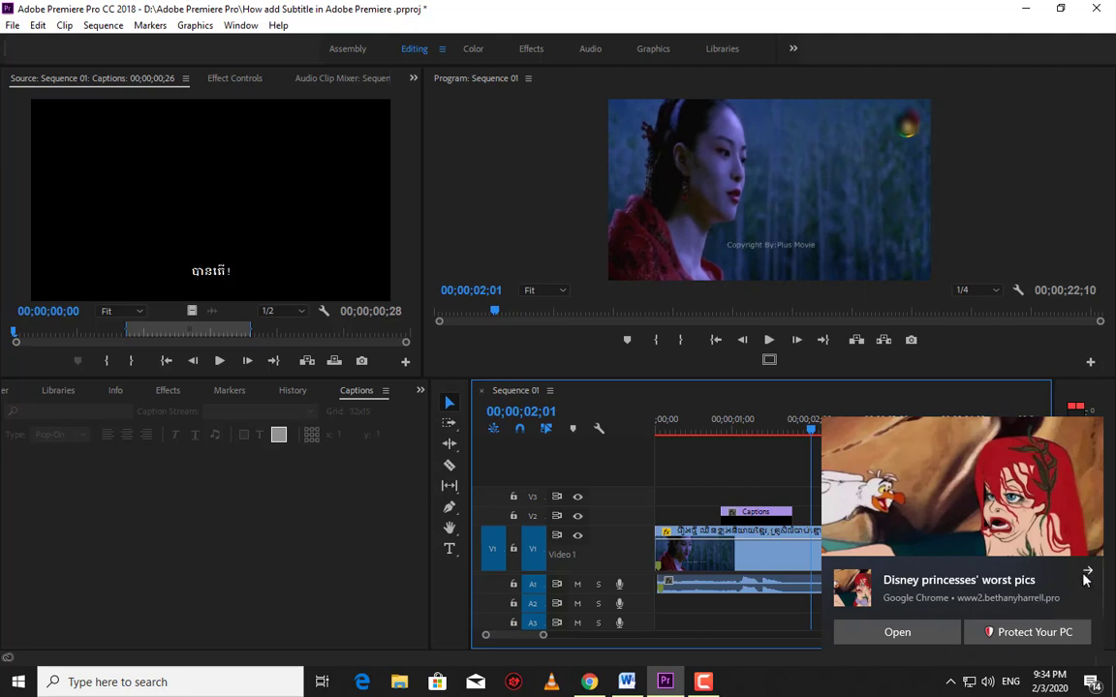
pyautogui.click(862, 490)
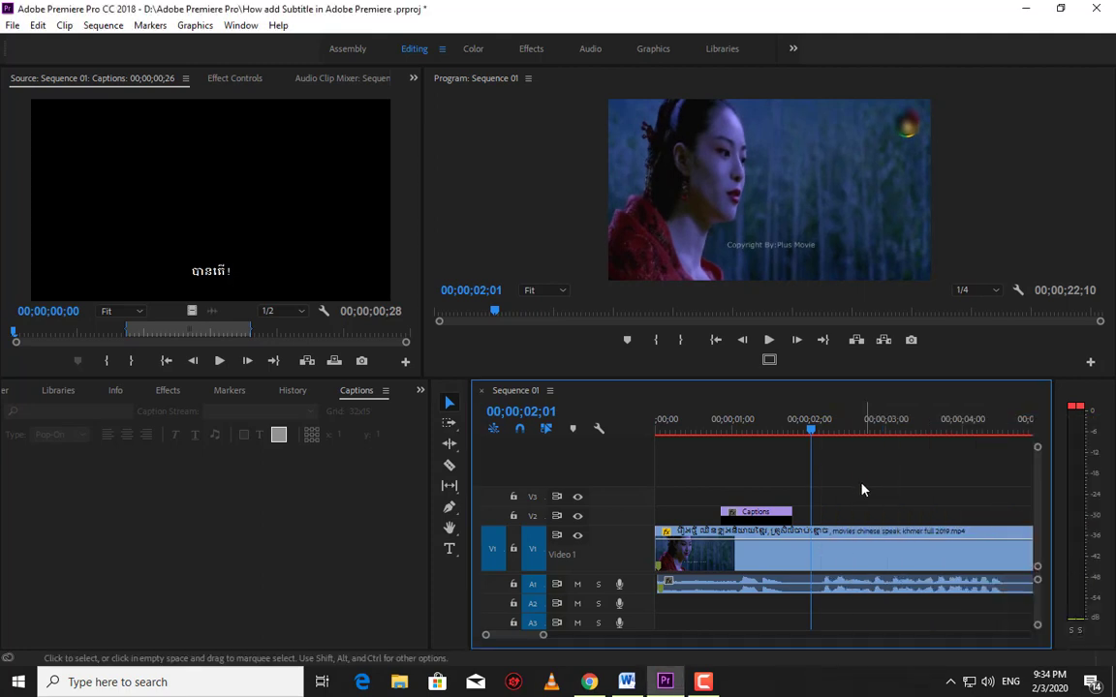
pyautogui.click(419, 391)
# Duplicate Captions as Captions Copy 01, place it on V2 after the first caption, and open it.
pyautogui.click(435, 409)
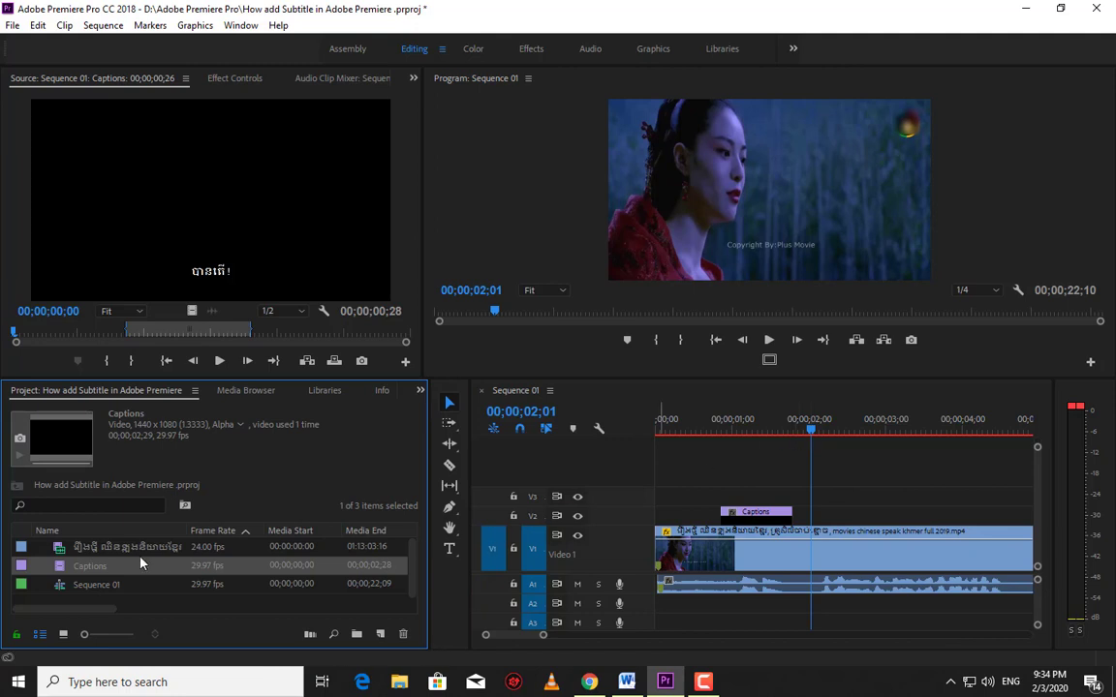
pyautogui.rightClick(60, 572)
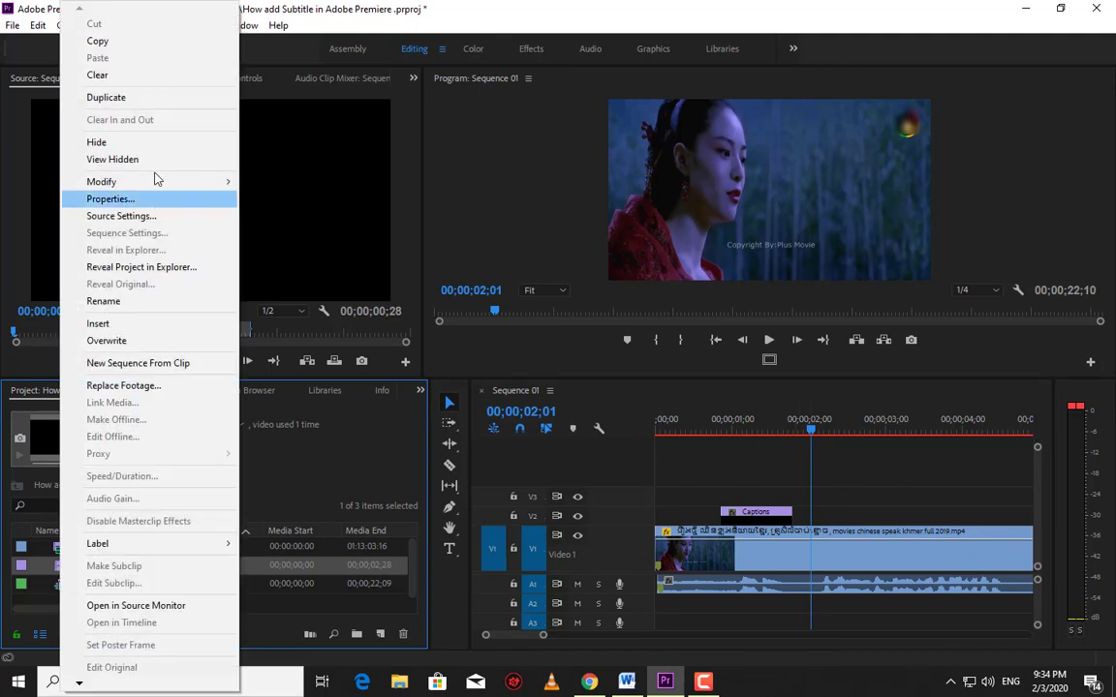
pyautogui.click(151, 101)
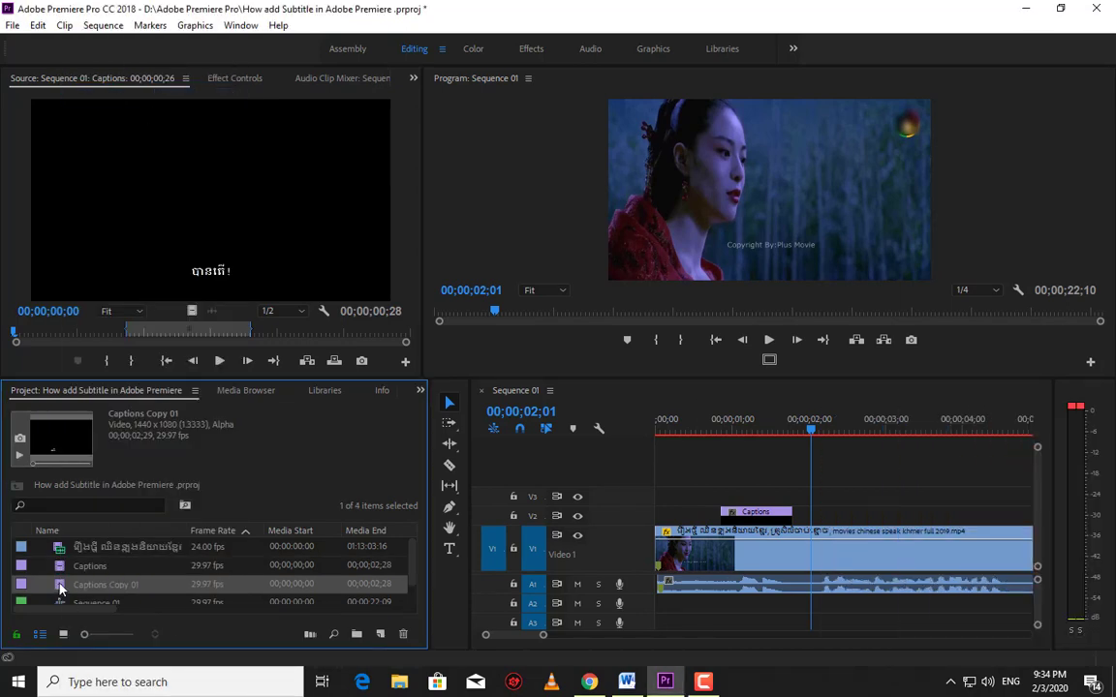
pyautogui.moveTo(55, 594); pyautogui.dragTo(819, 520)
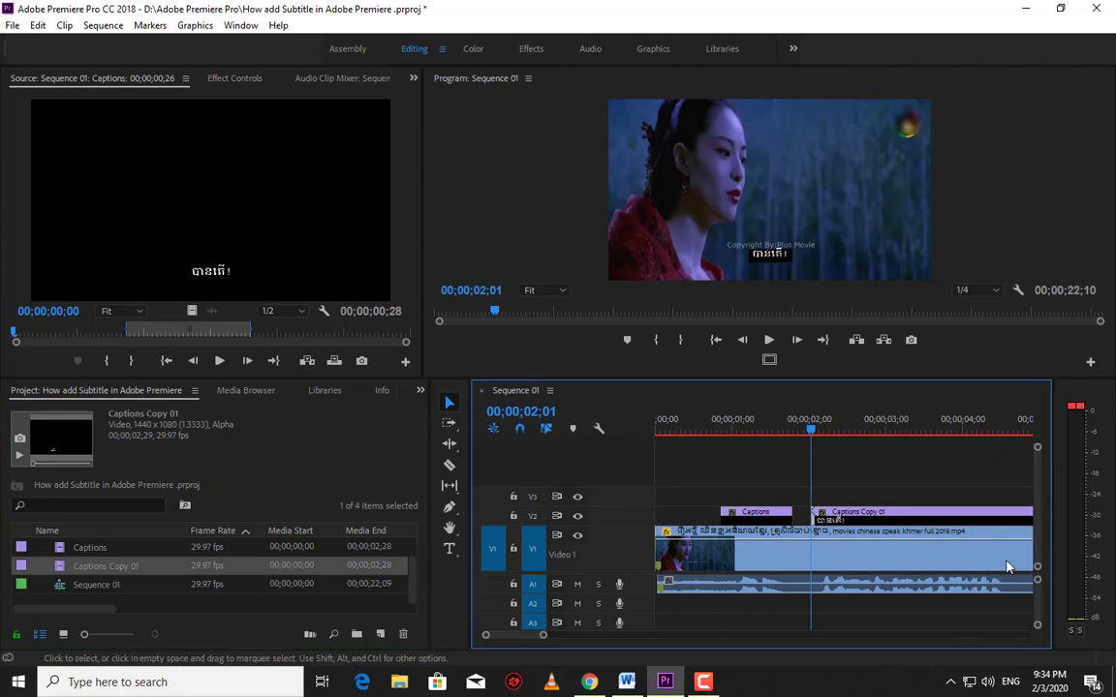
pyautogui.doubleClick(860, 514)
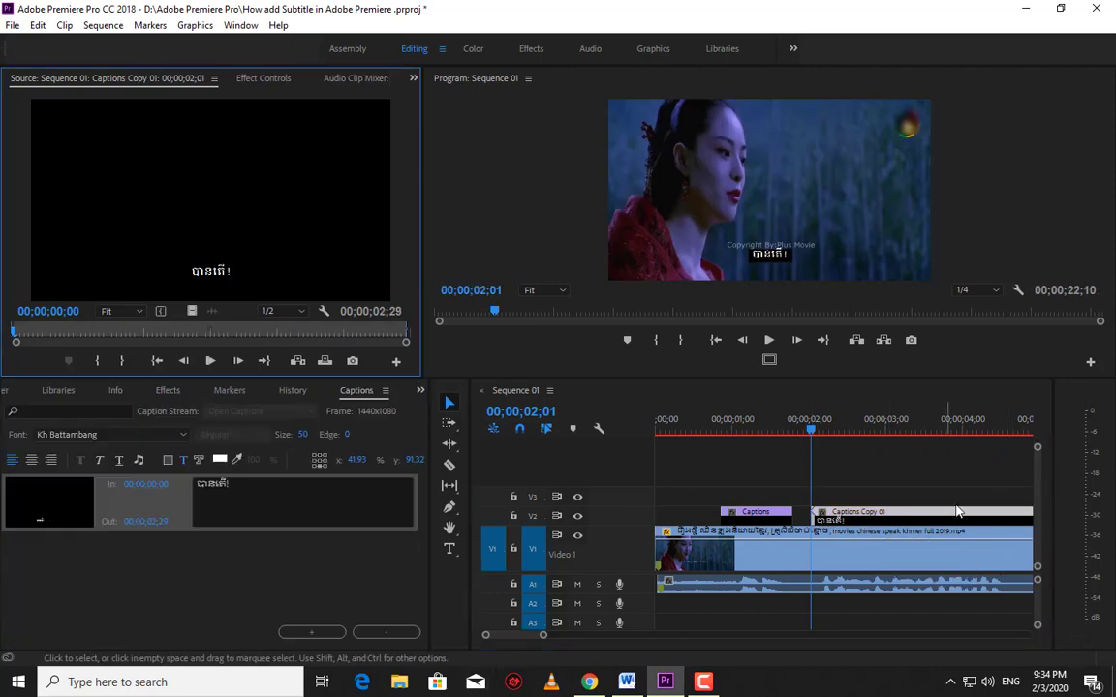
pyautogui.click(871, 526)
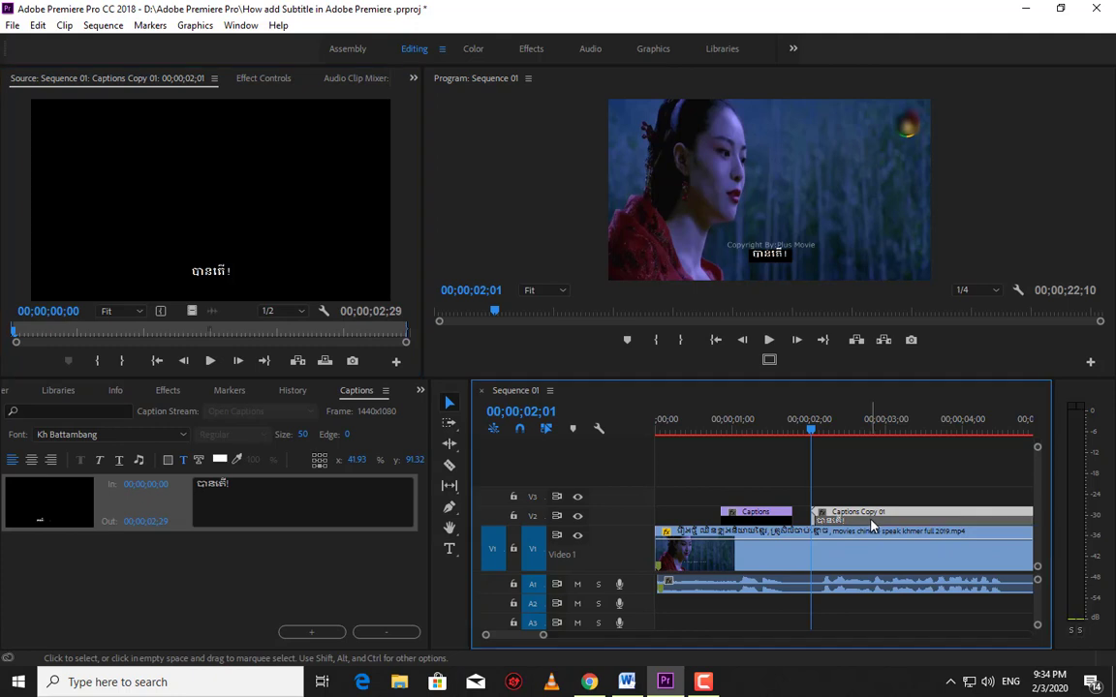
# Copy the next phrase of subtitle line one from Word into Captions Copy 01's text.
pyautogui.click(627, 682)
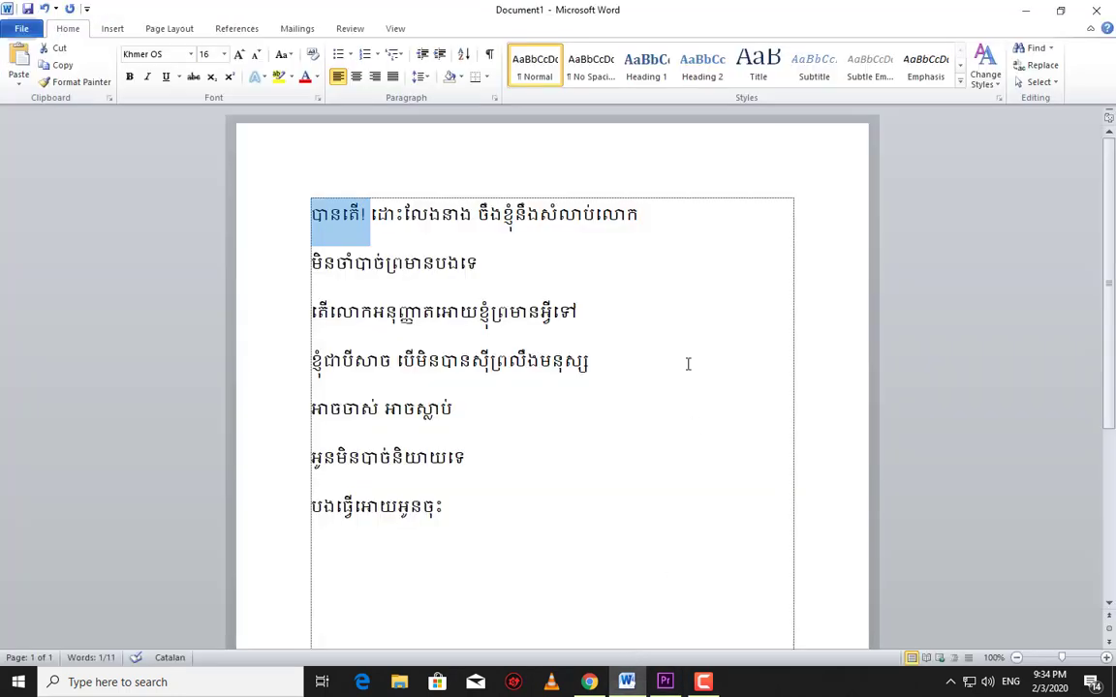
pyautogui.moveTo(371, 215); pyautogui.dragTo(625, 223)
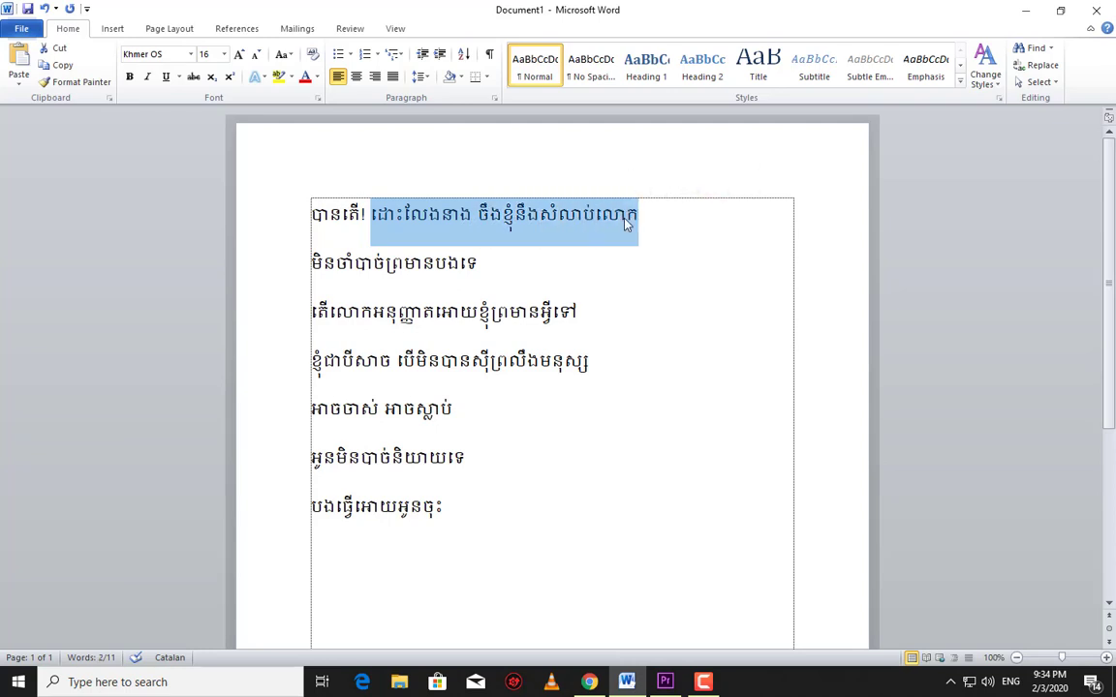
pyautogui.click(659, 682)
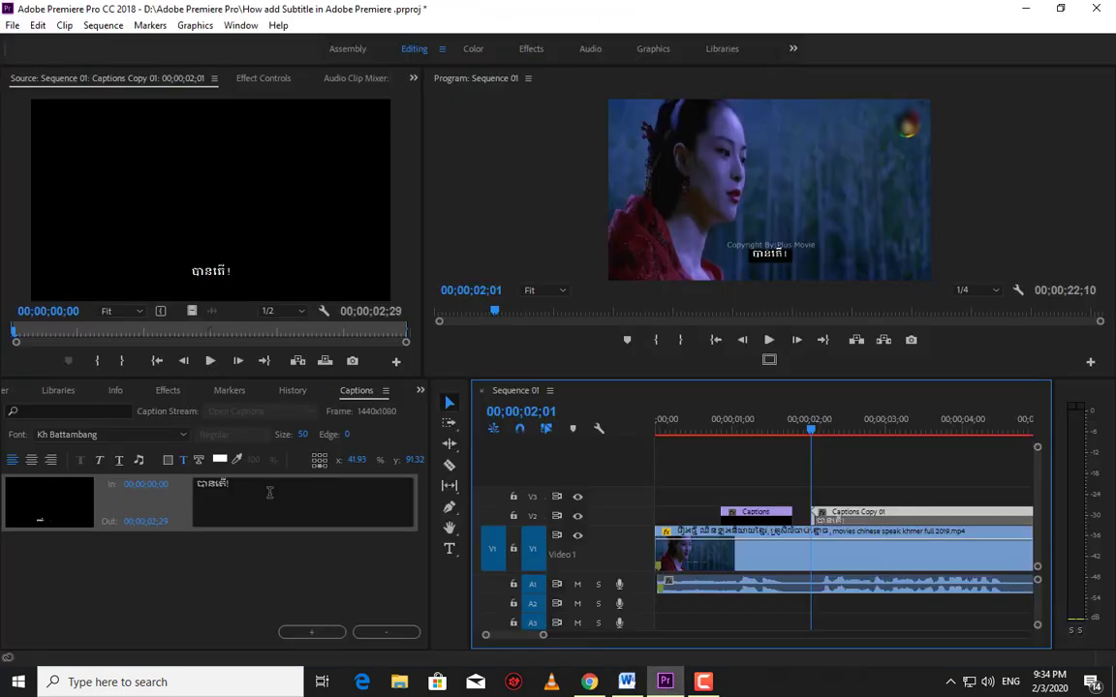
pyautogui.click(174, 488)
pyautogui.hotkey('ctrl', 'v')
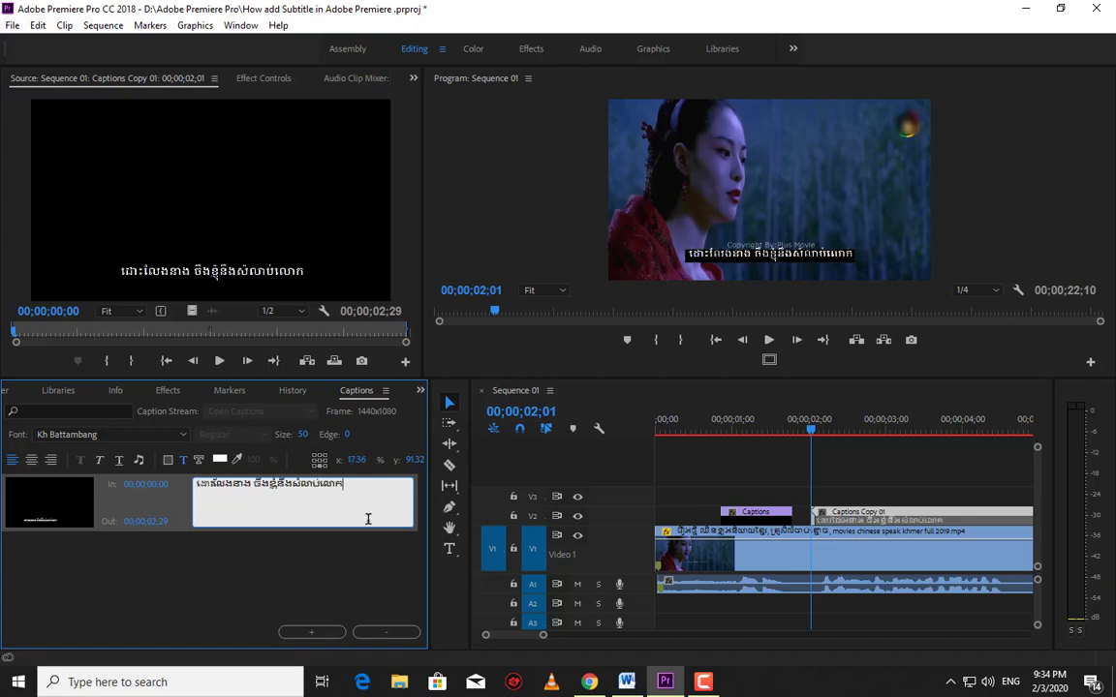
# Play back and trim Captions Copy 01's end to 00;00;01;21, where the line finishes.
pyautogui.click(729, 428)
pyautogui.press('space')
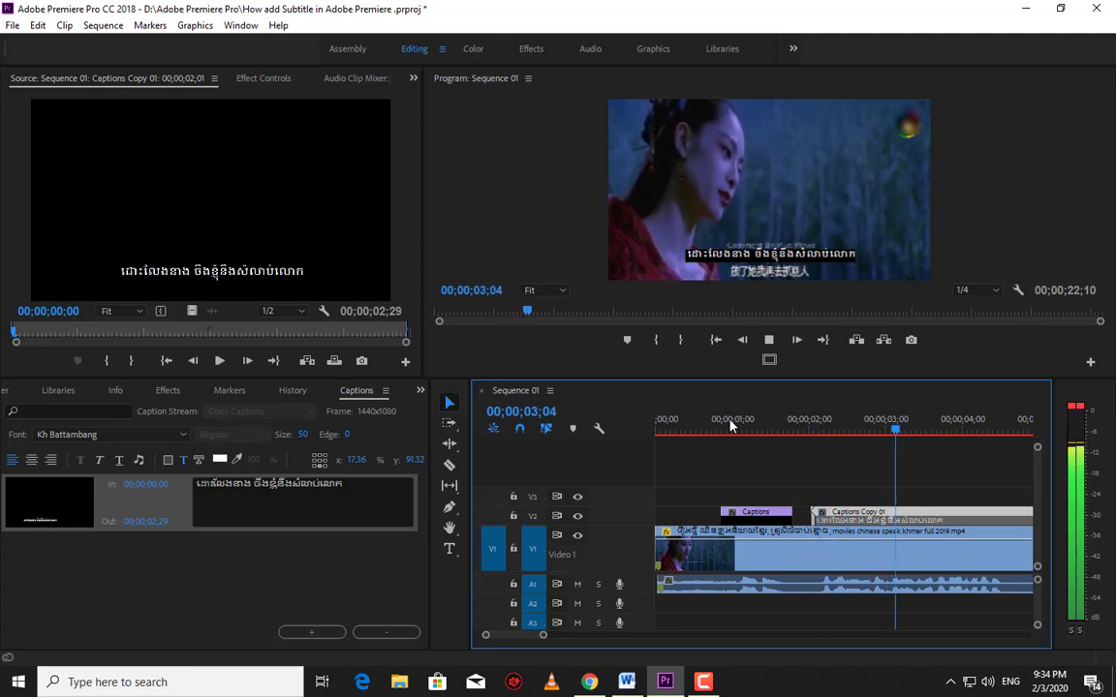
pyautogui.press('space')
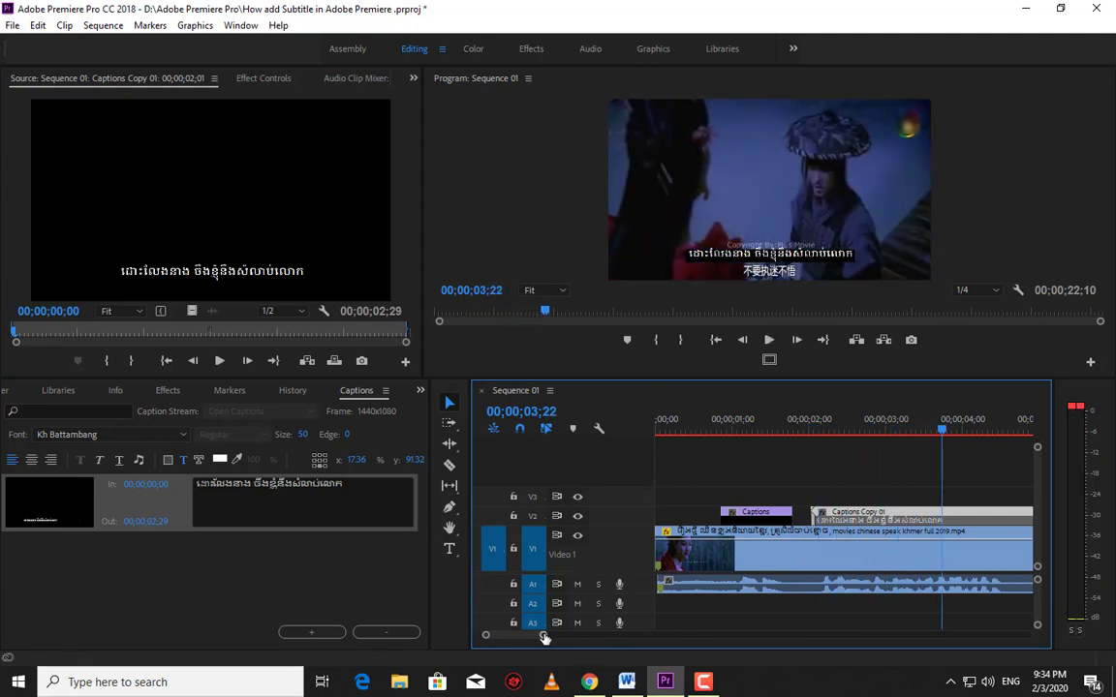
pyautogui.moveTo(542, 635); pyautogui.dragTo(572, 636)
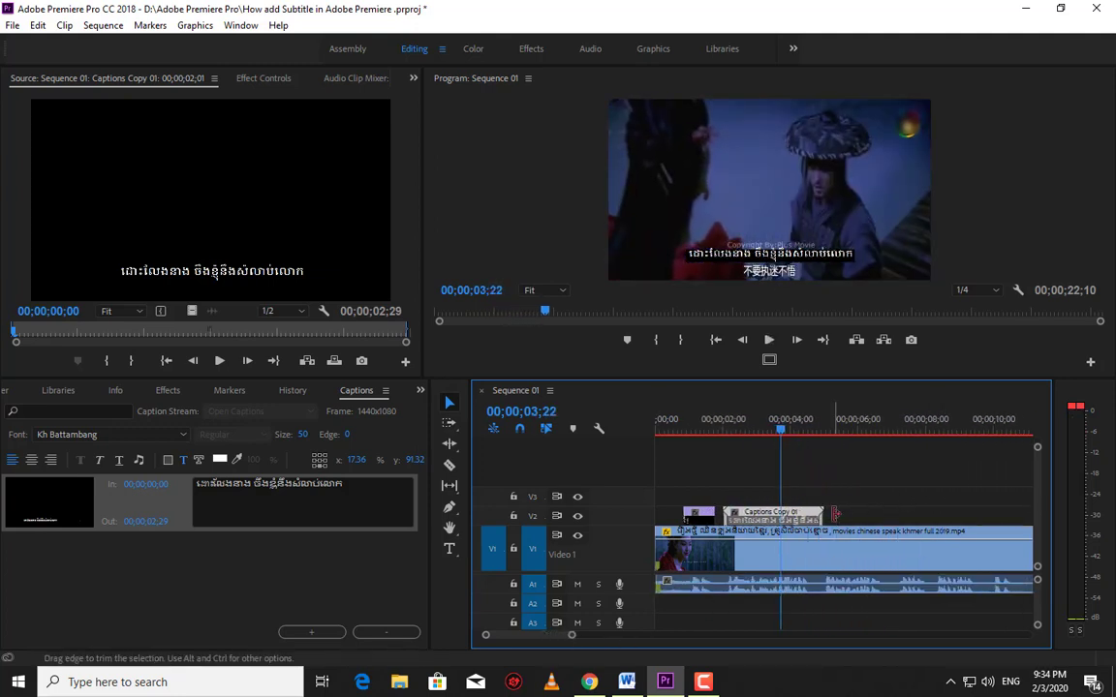
pyautogui.moveTo(822, 513); pyautogui.dragTo(780, 513)
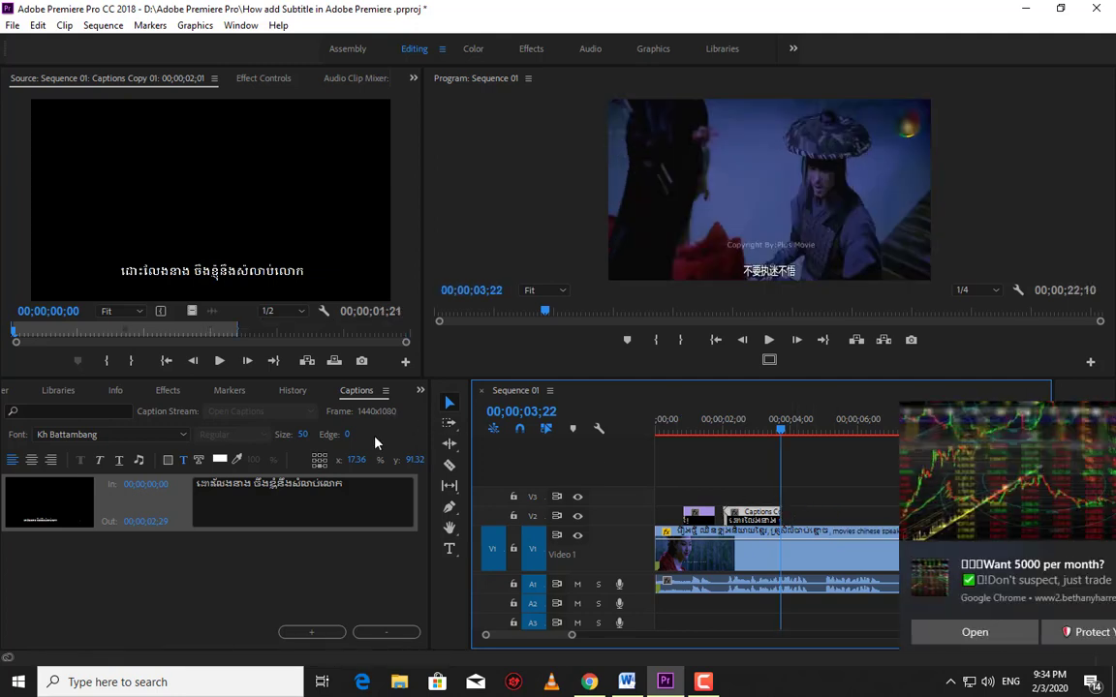
pyautogui.moveTo(1086, 553); pyautogui.dragTo(1104, 551)
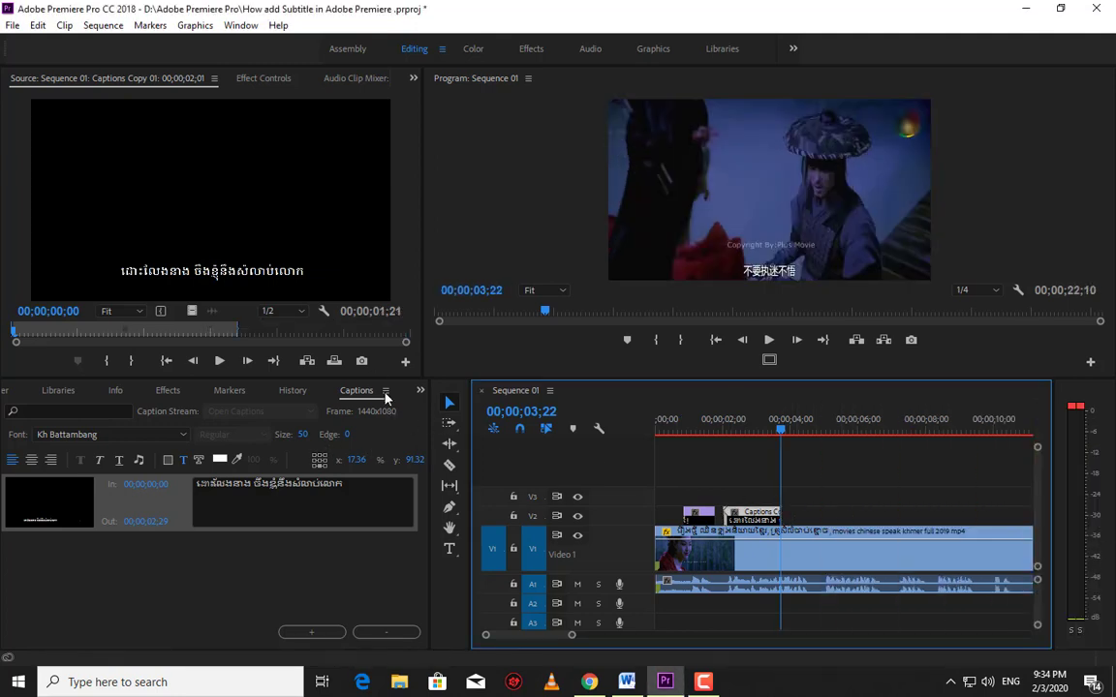
# Duplicate Captions Copy 01 as Captions Copy 02 and place it on V2 after it.
pyautogui.click(419, 390)
pyautogui.click(455, 405)
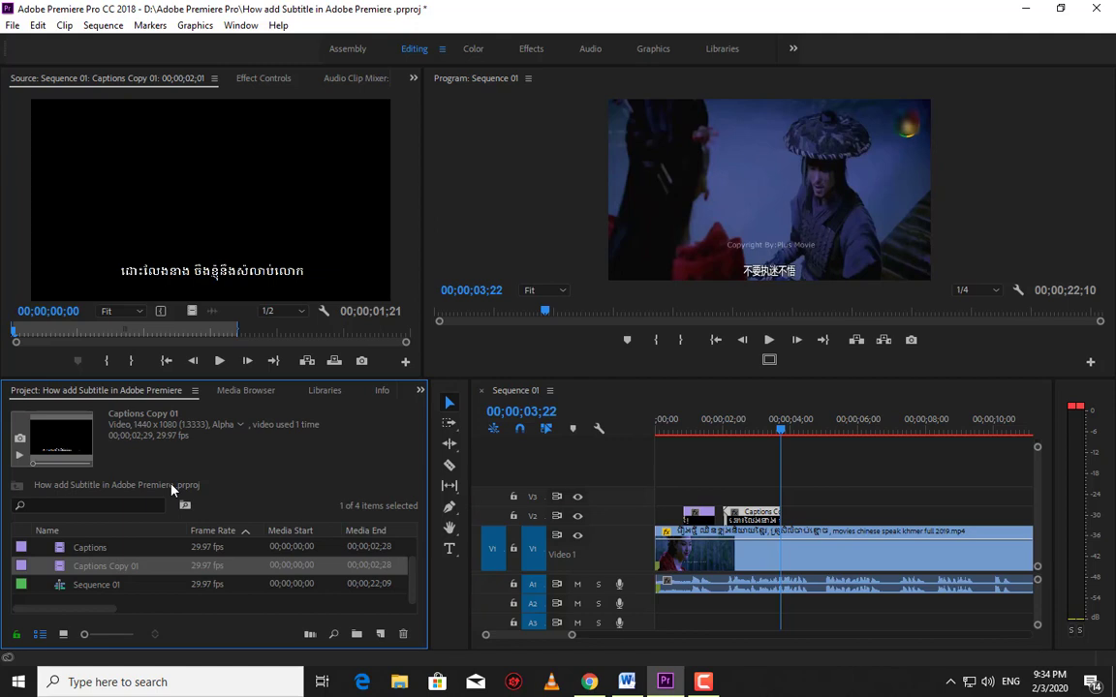
pyautogui.rightClick(58, 572)
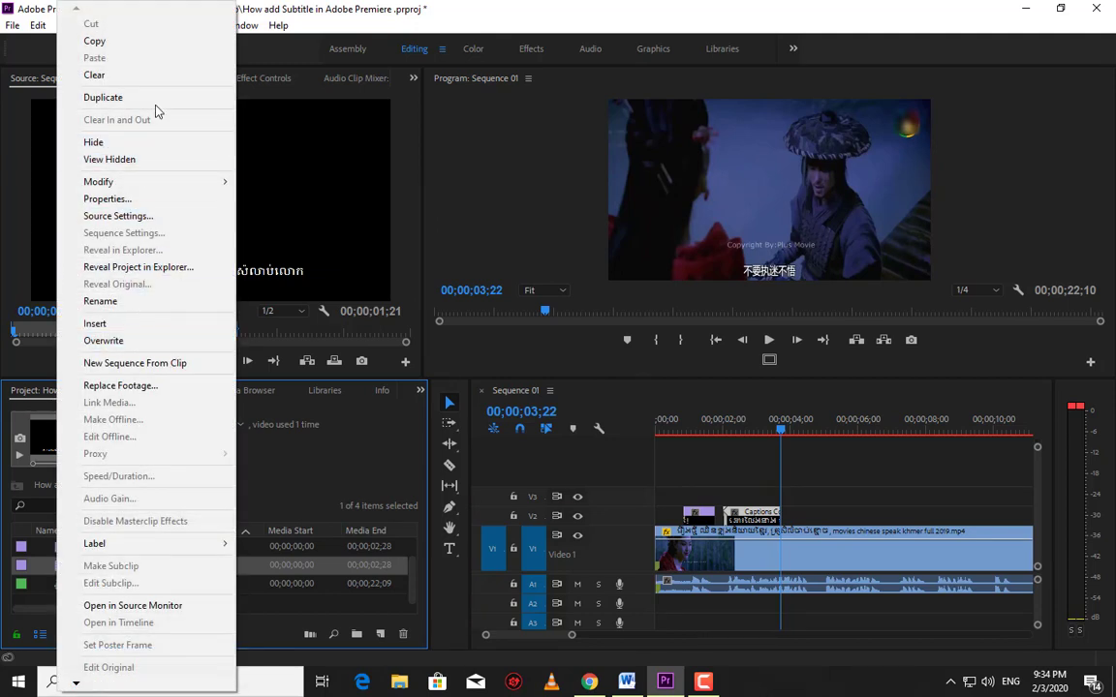
pyautogui.click(155, 107)
pyautogui.moveTo(59, 590); pyautogui.dragTo(821, 523)
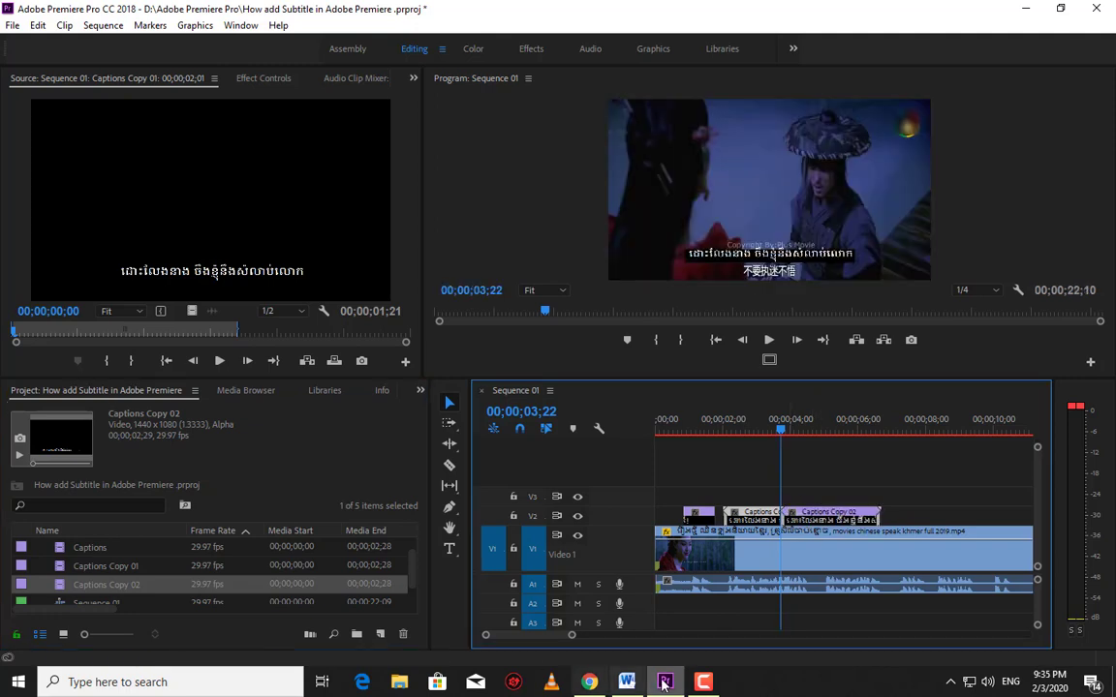
# Paste Word's second line មិនចាំបាច់ព្រមានបងទេ into Captions Copy 02 and trim it to 00;00;01;01.
pyautogui.click(627, 682)
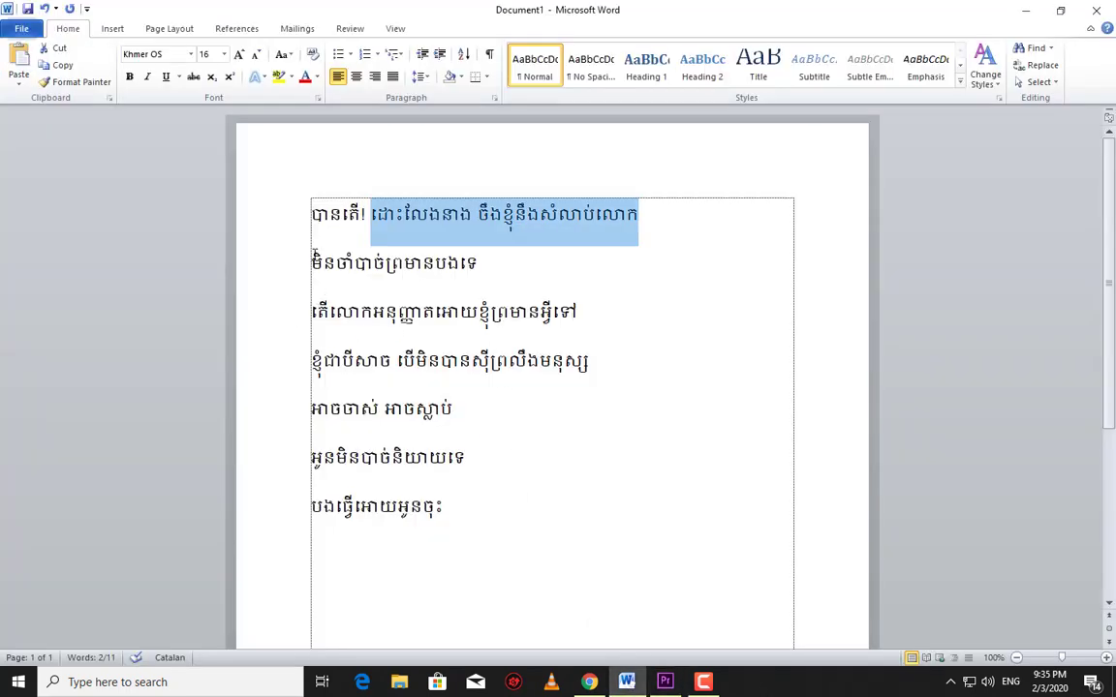
pyautogui.moveTo(313, 258); pyautogui.dragTo(471, 259)
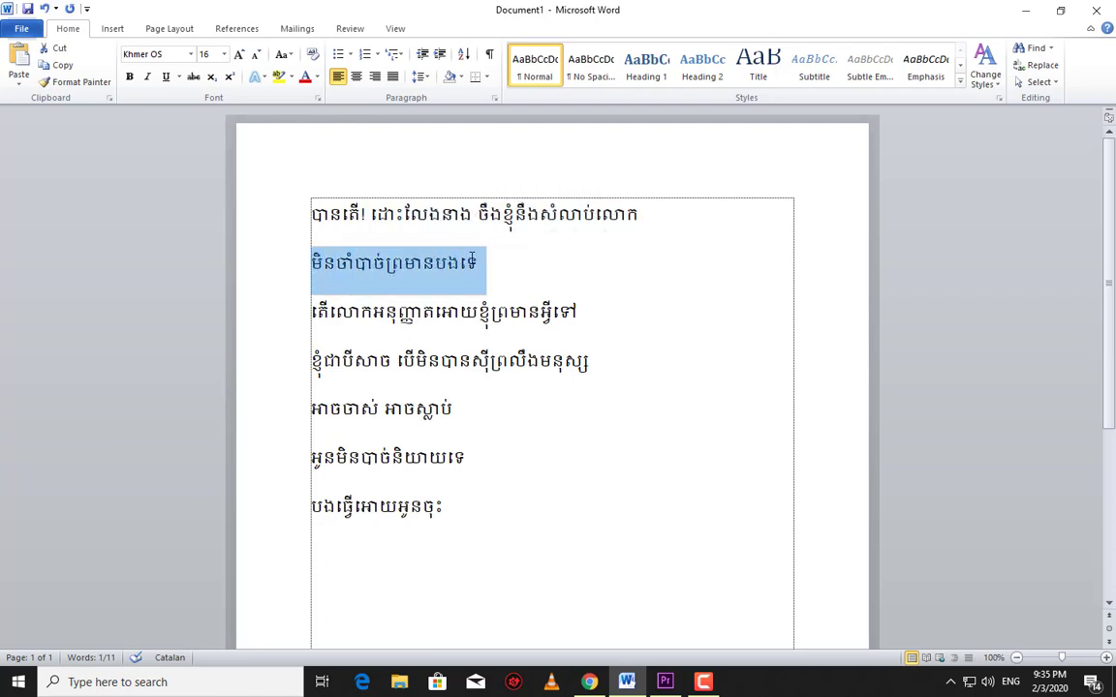
pyautogui.click(665, 682)
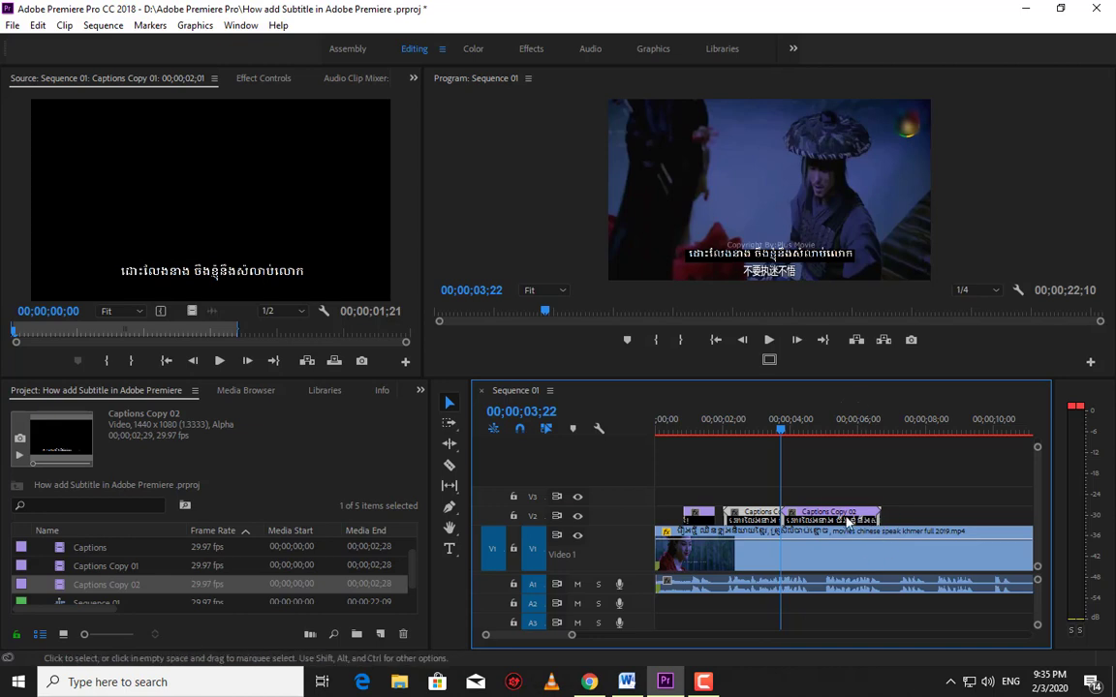
pyautogui.doubleClick(828, 511)
pyautogui.tripleClick(370, 496)
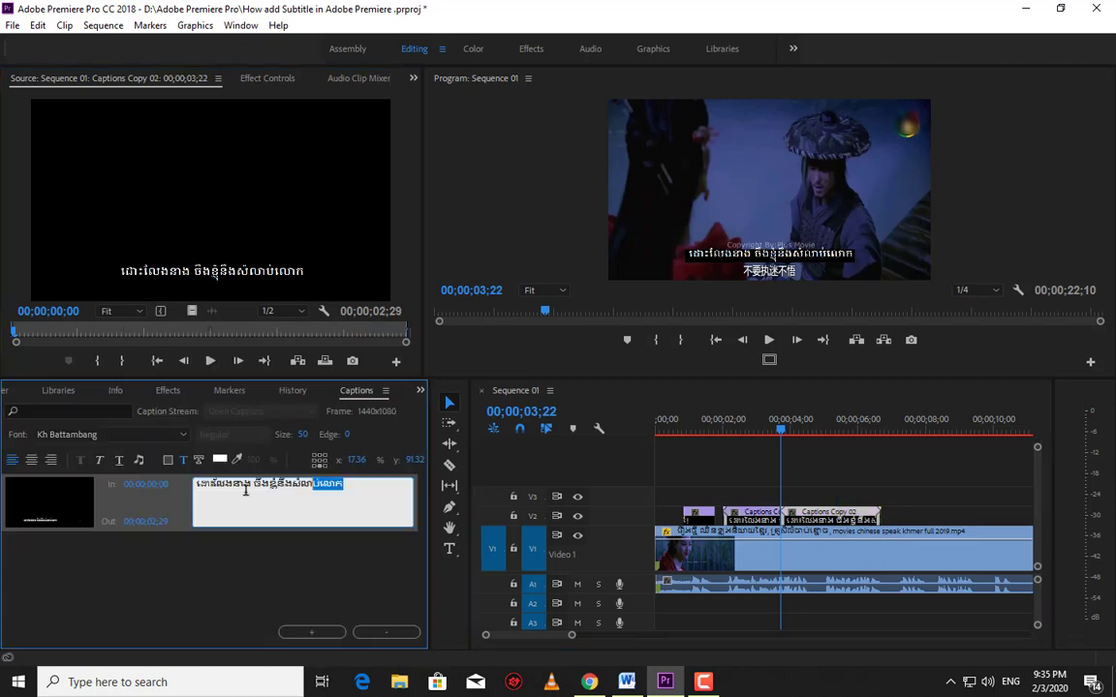
pyautogui.write('មិនចាំបាច់ព្រមានបងទេ')
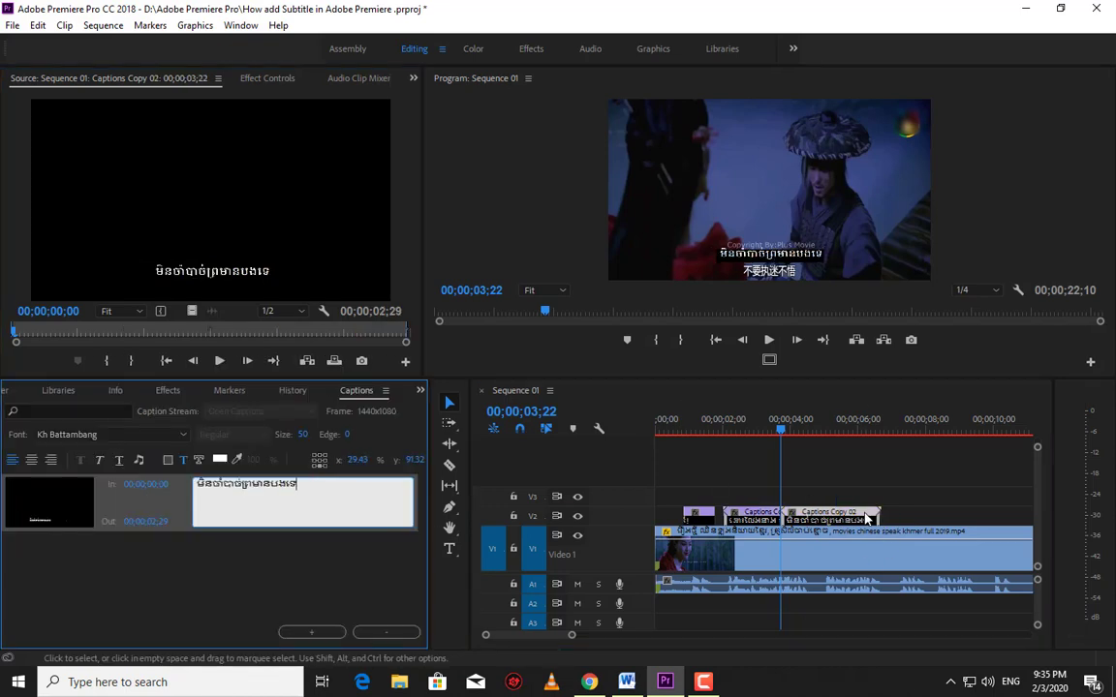
pyautogui.moveTo(886, 511); pyautogui.dragTo(813, 511)
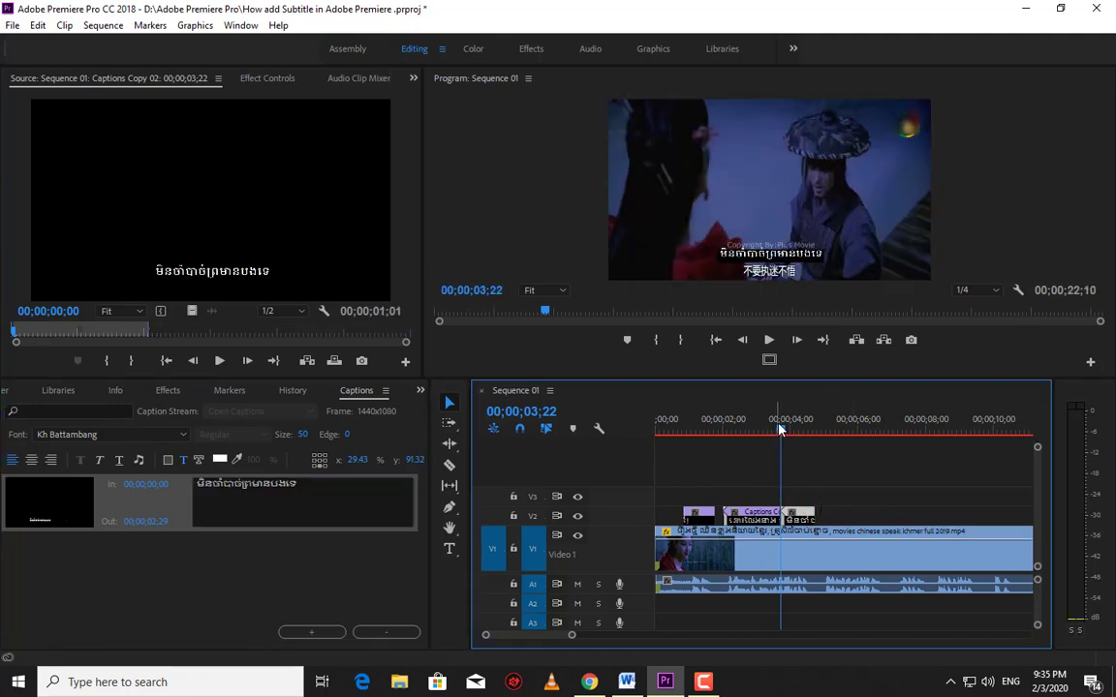
pyautogui.moveTo(779, 431); pyautogui.dragTo(676, 431)
pyautogui.press('space')
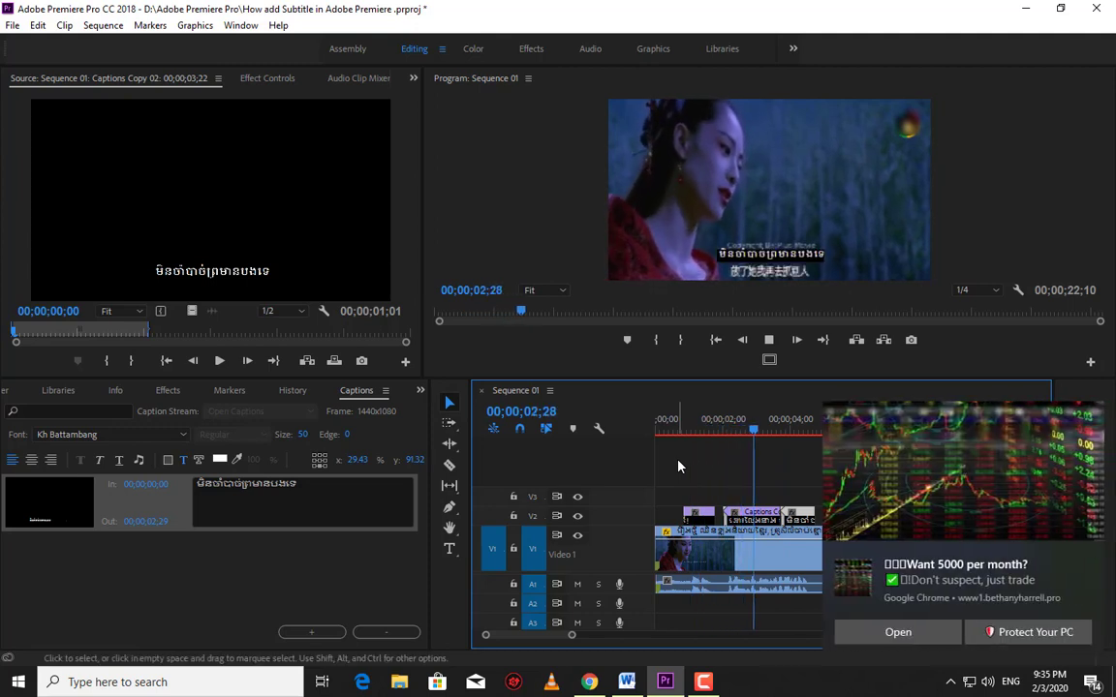
pyautogui.press('space')
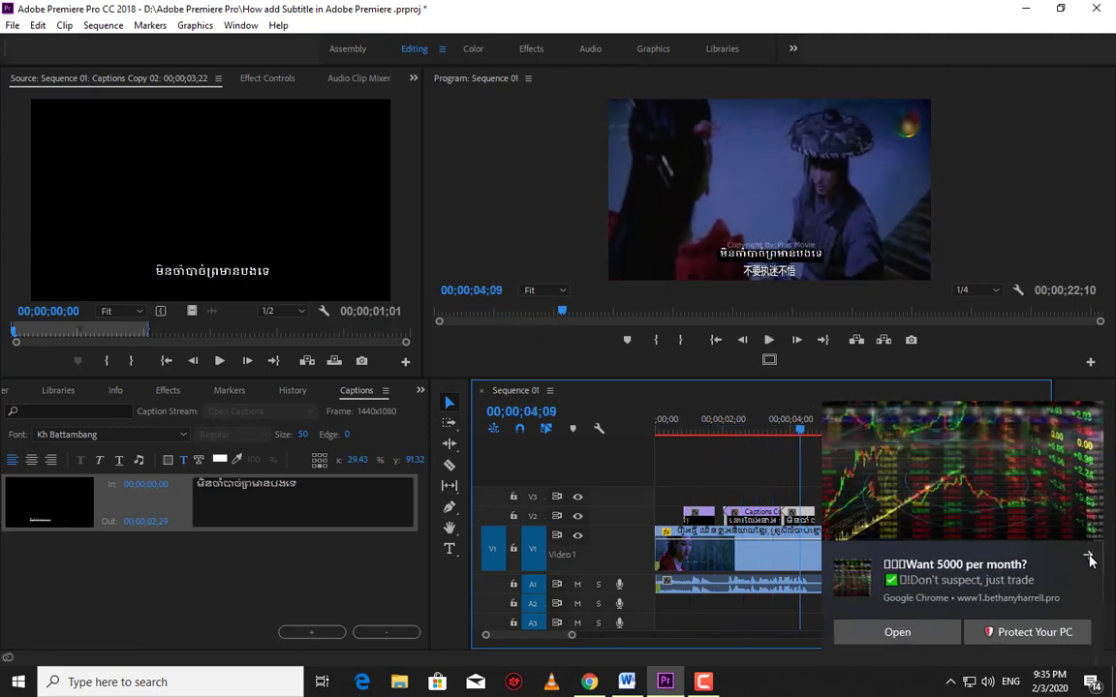
pyautogui.click(1087, 556)
pyautogui.press('space')
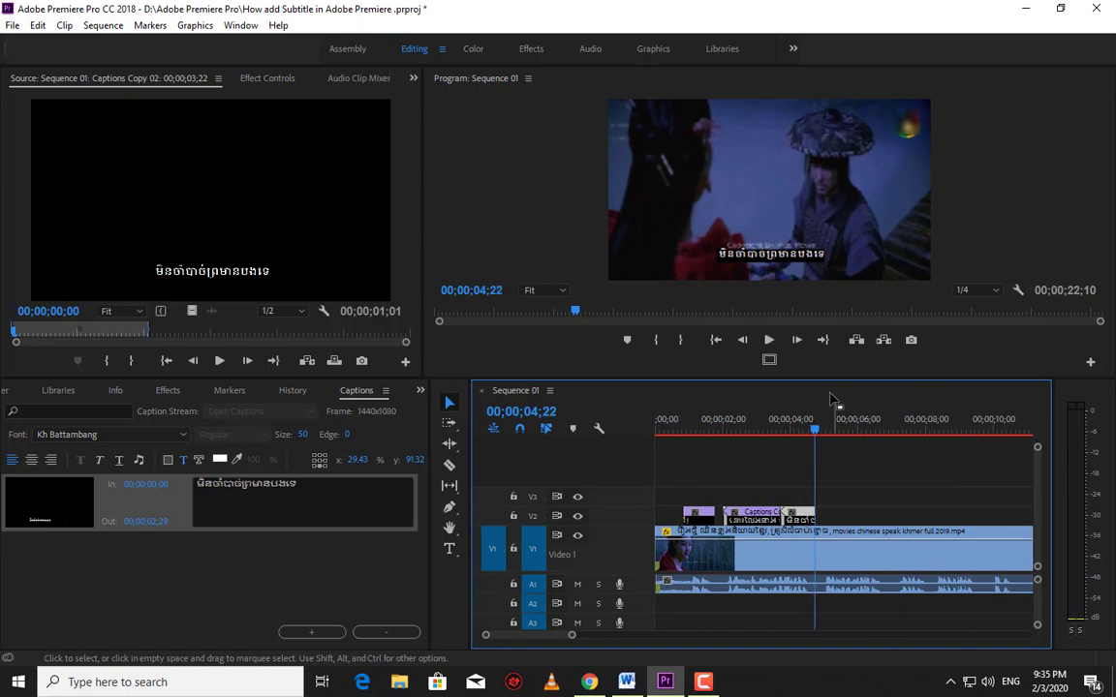
pyautogui.moveTo(815, 432); pyautogui.dragTo(814, 438)
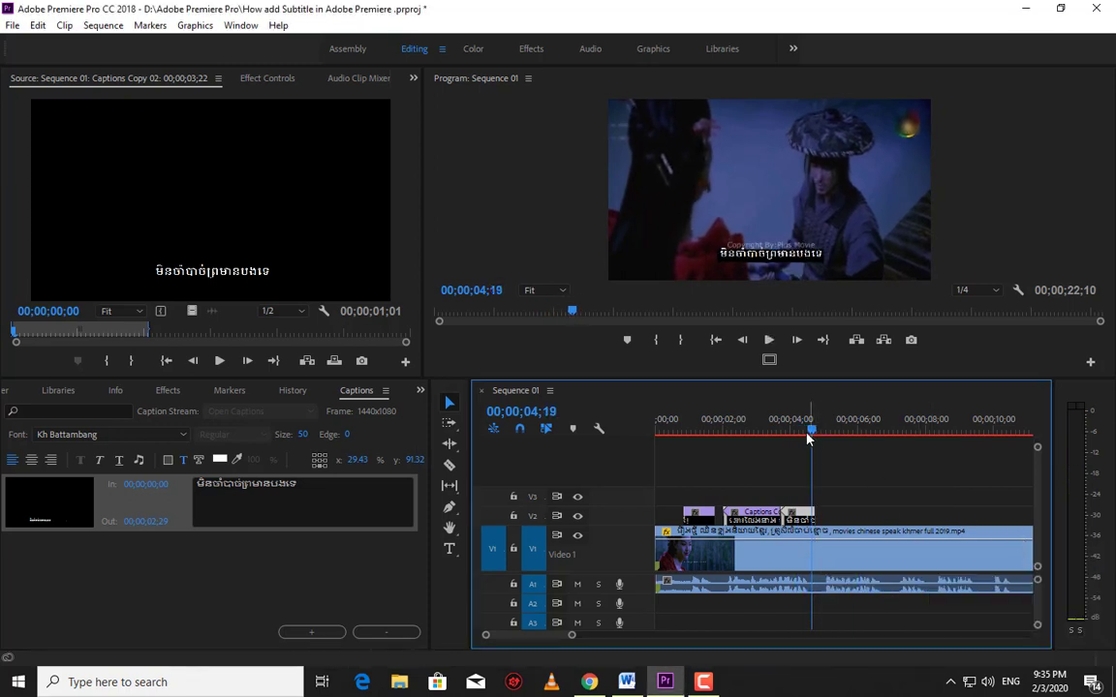
pyautogui.moveTo(812, 432); pyautogui.dragTo(743, 432)
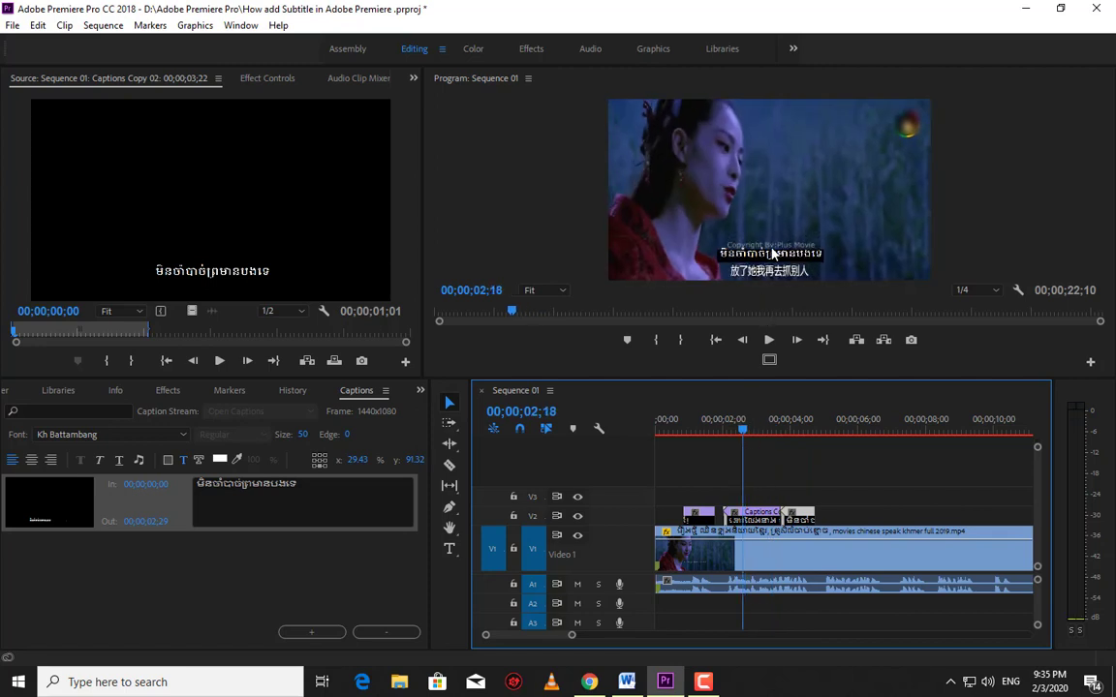
pyautogui.moveTo(743, 432); pyautogui.dragTo(703, 433)
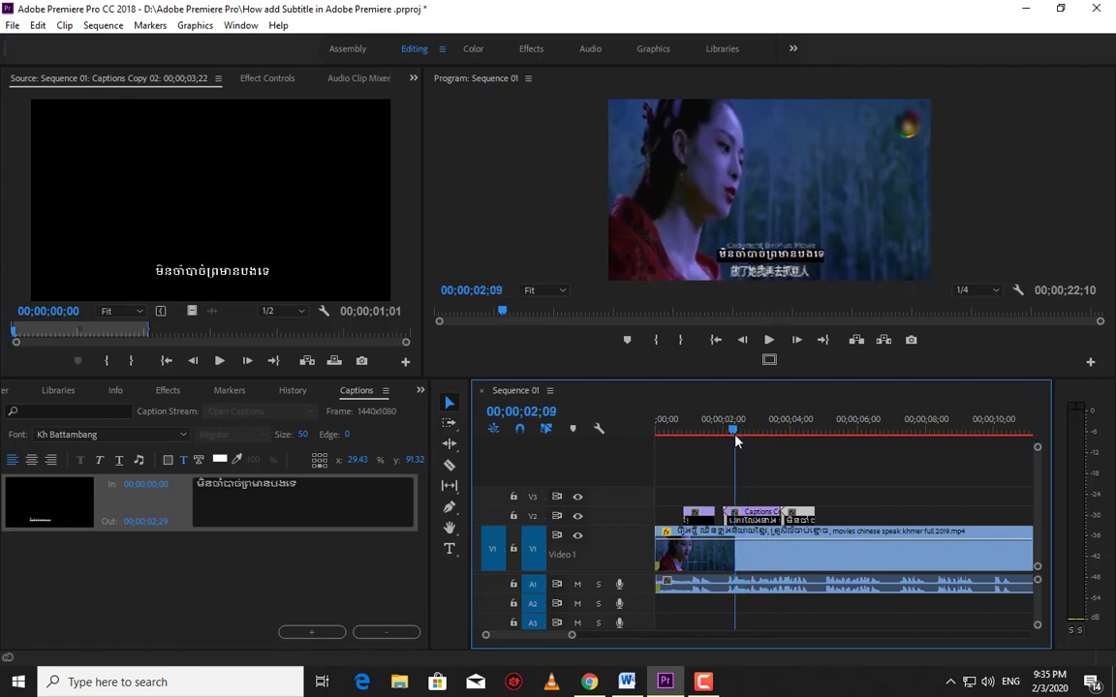
pyautogui.press('space')
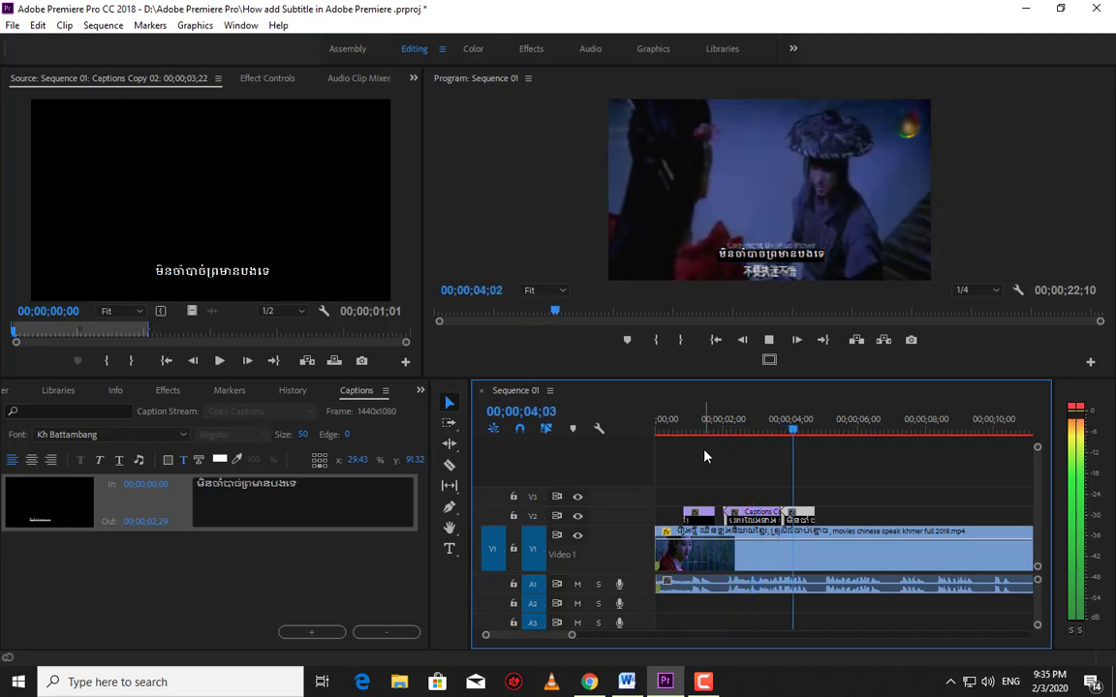
pyautogui.press('space')
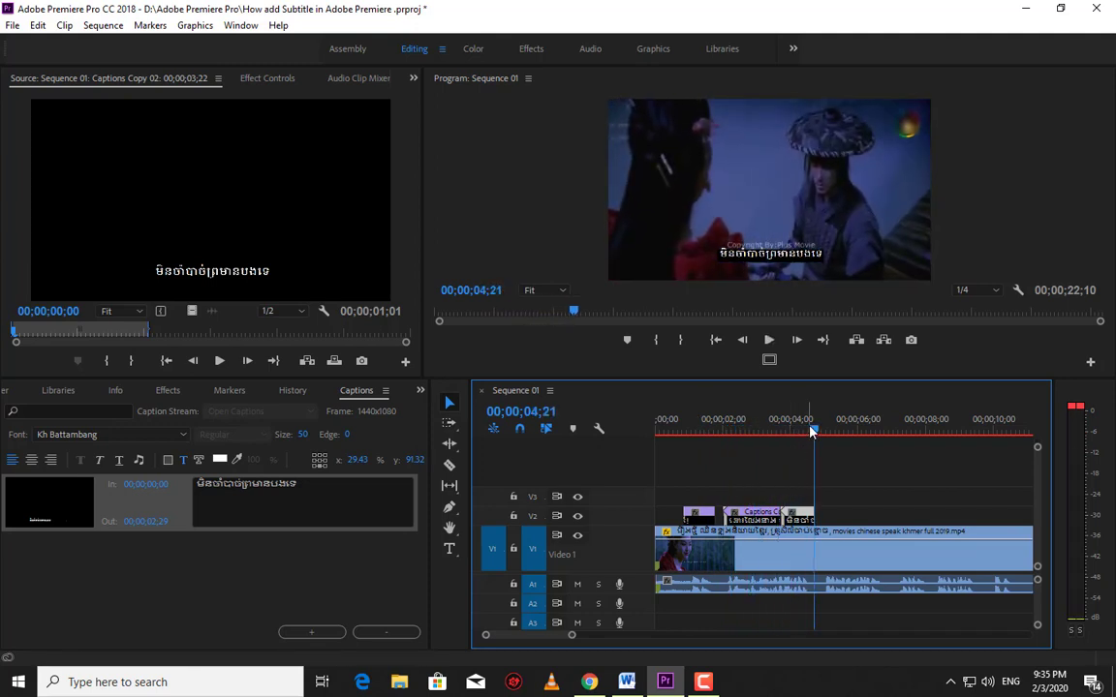
pyautogui.click(812, 432)
pyautogui.moveTo(812, 432); pyautogui.dragTo(813, 433)
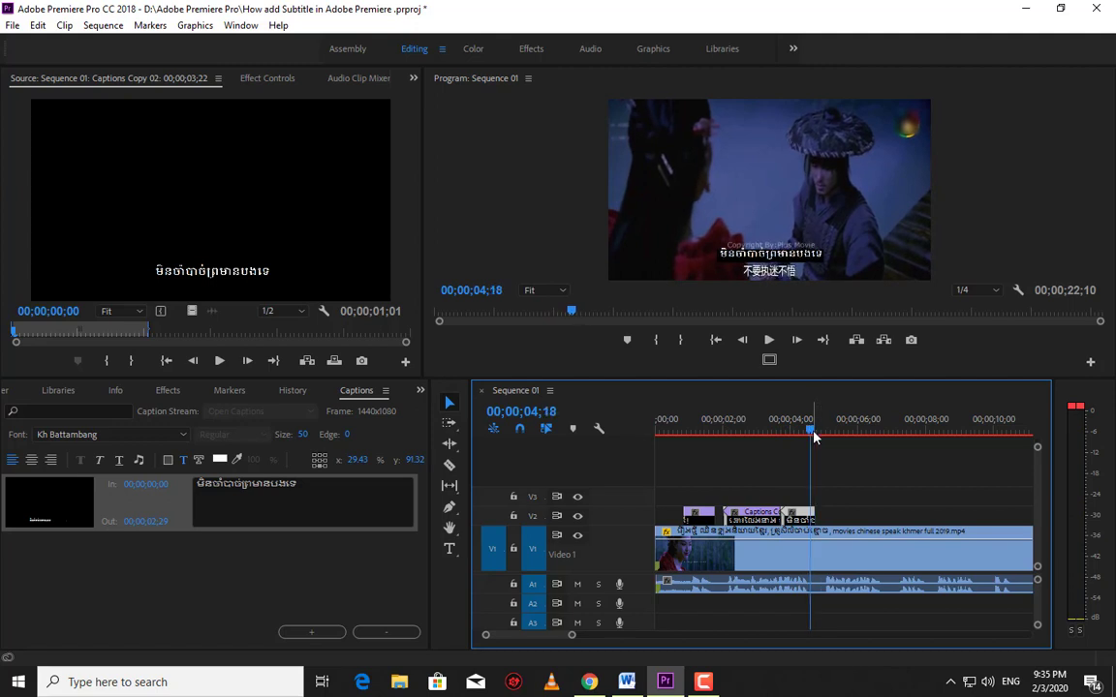
pyautogui.moveTo(813, 433); pyautogui.dragTo(758, 448)
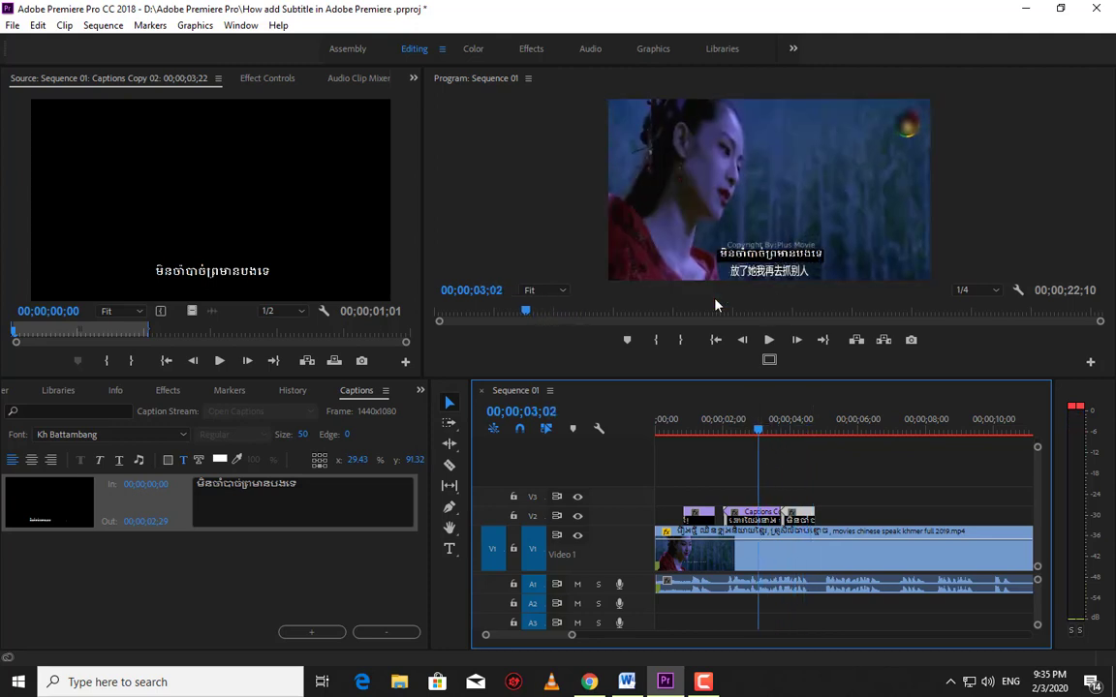
pyautogui.click(779, 437)
pyautogui.click(793, 437)
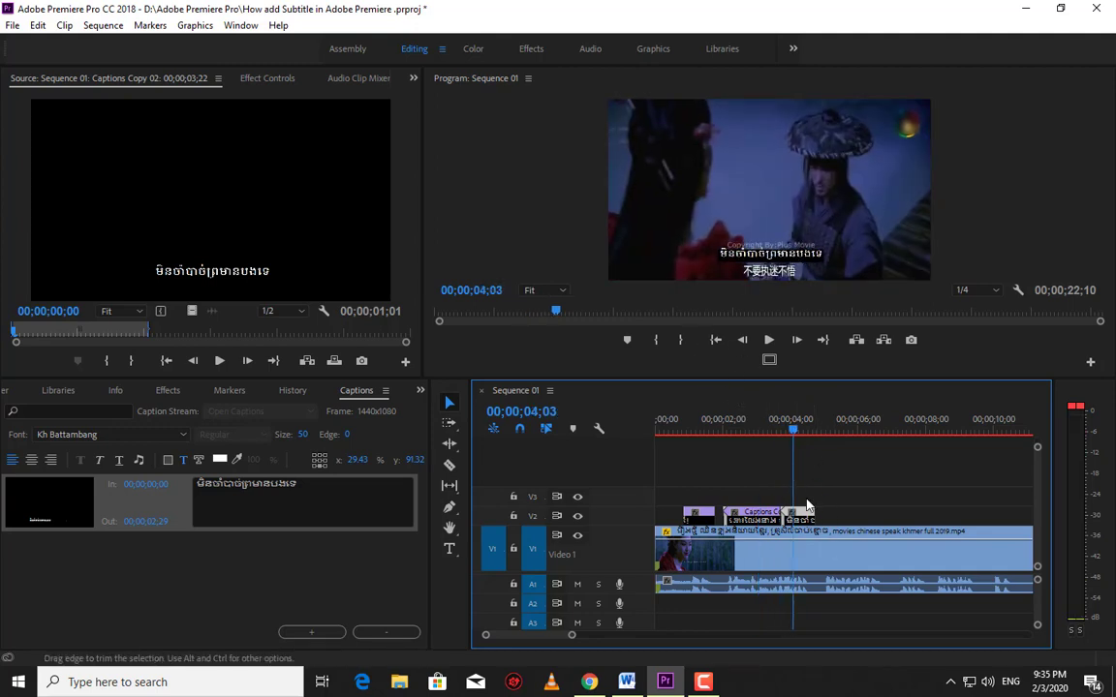
pyautogui.moveTo(688, 441); pyautogui.dragTo(695, 442)
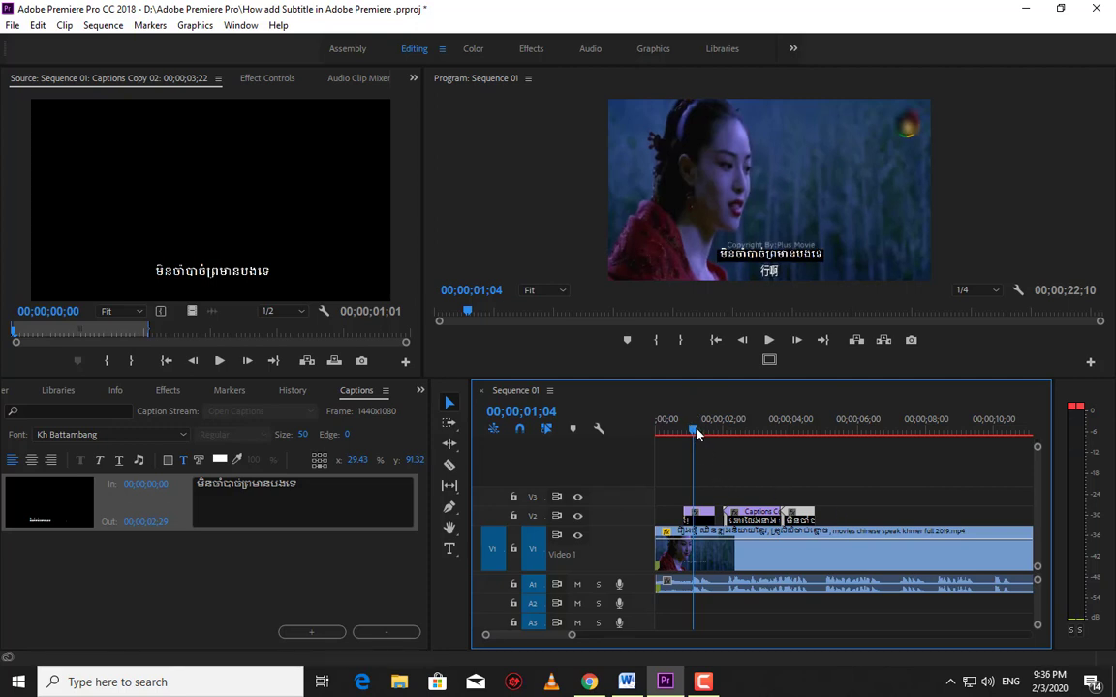
pyautogui.press('space')
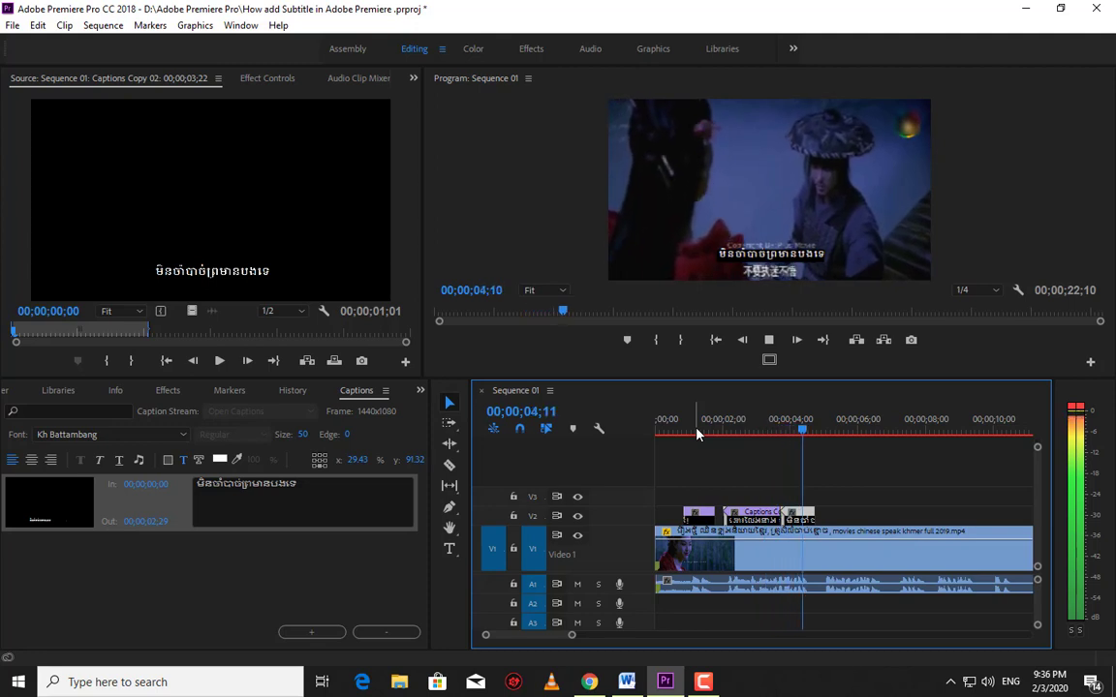
pyautogui.press('space')
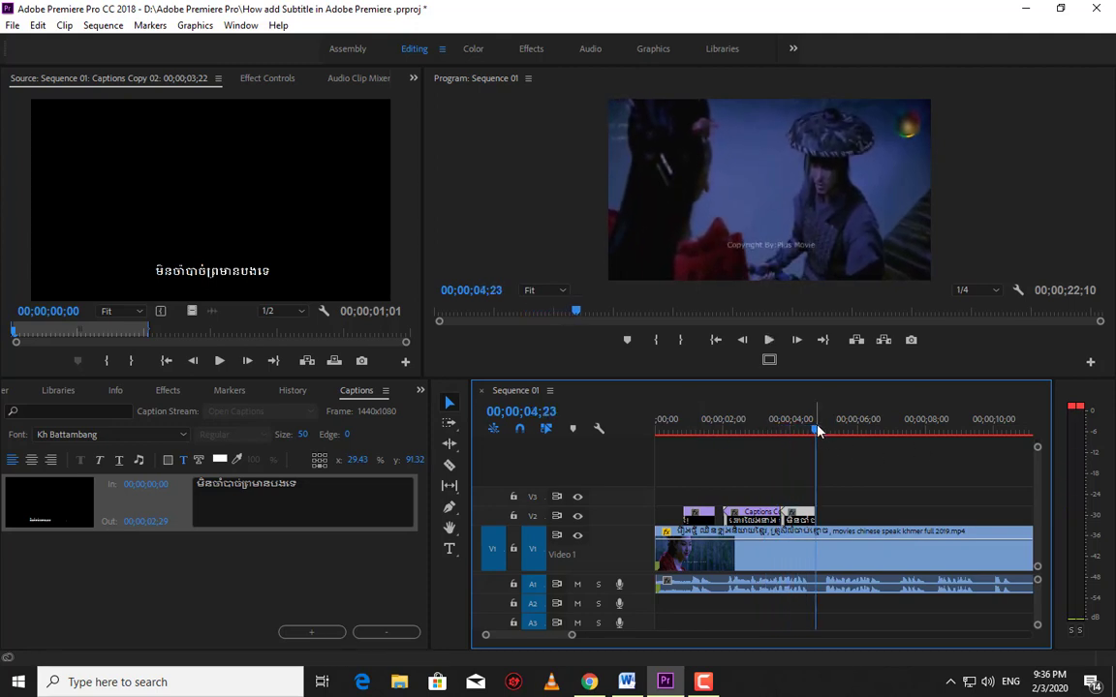
pyautogui.click(817, 431)
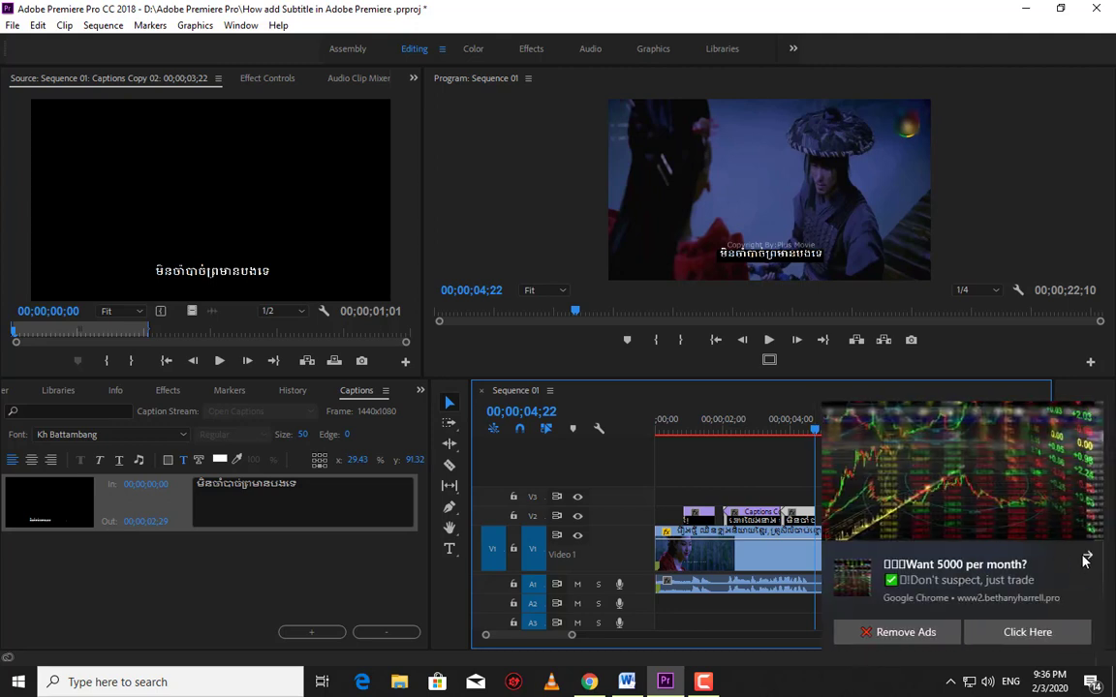
pyautogui.moveTo(818, 435); pyautogui.dragTo(824, 434)
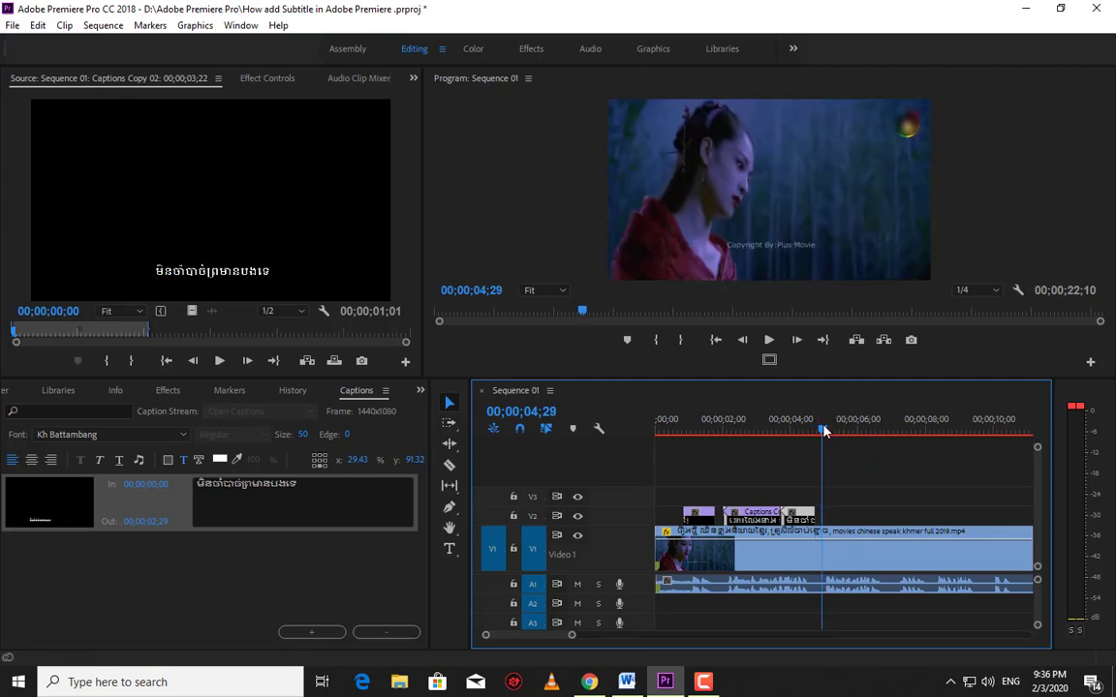
pyautogui.moveTo(824, 431); pyautogui.dragTo(826, 432)
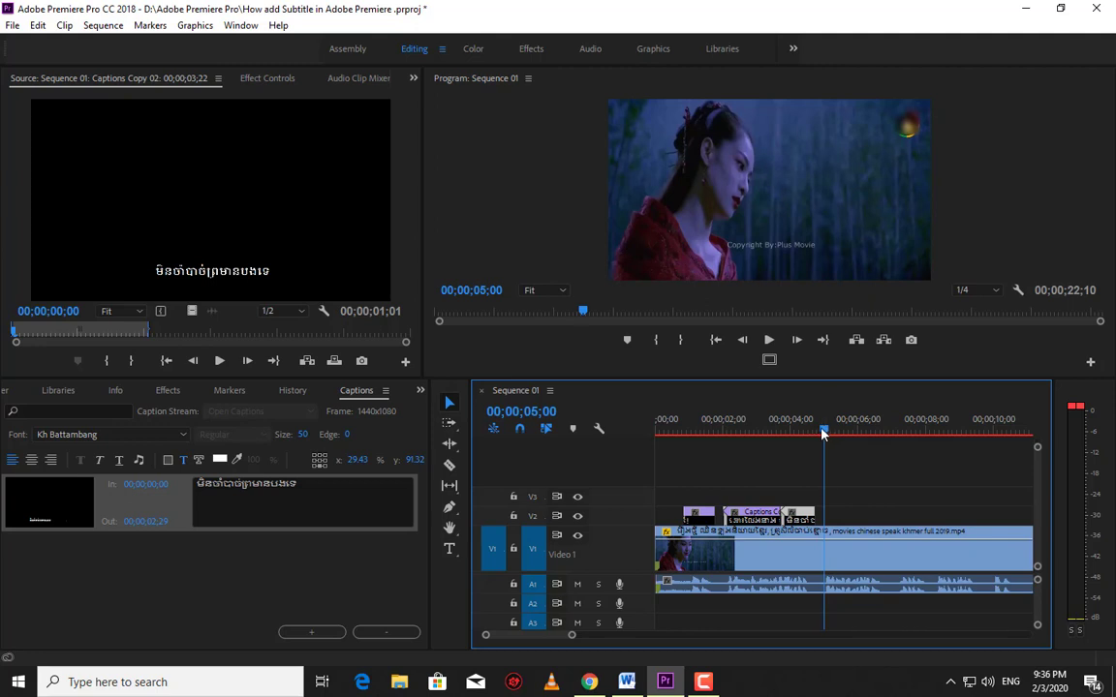
pyautogui.moveTo(823, 433); pyautogui.dragTo(804, 433)
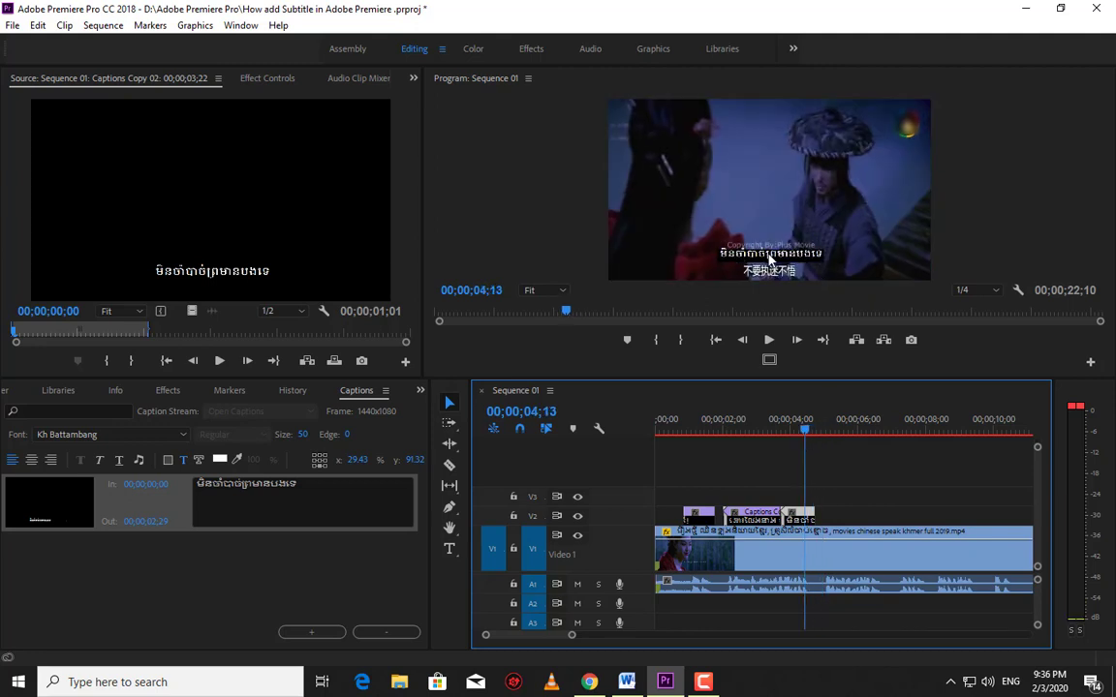
pyautogui.moveTo(804, 430)
pyautogui.mouseDown()
pyautogui.moveTo(766, 443)
pyautogui.moveTo(803, 438)
pyautogui.mouseUp()
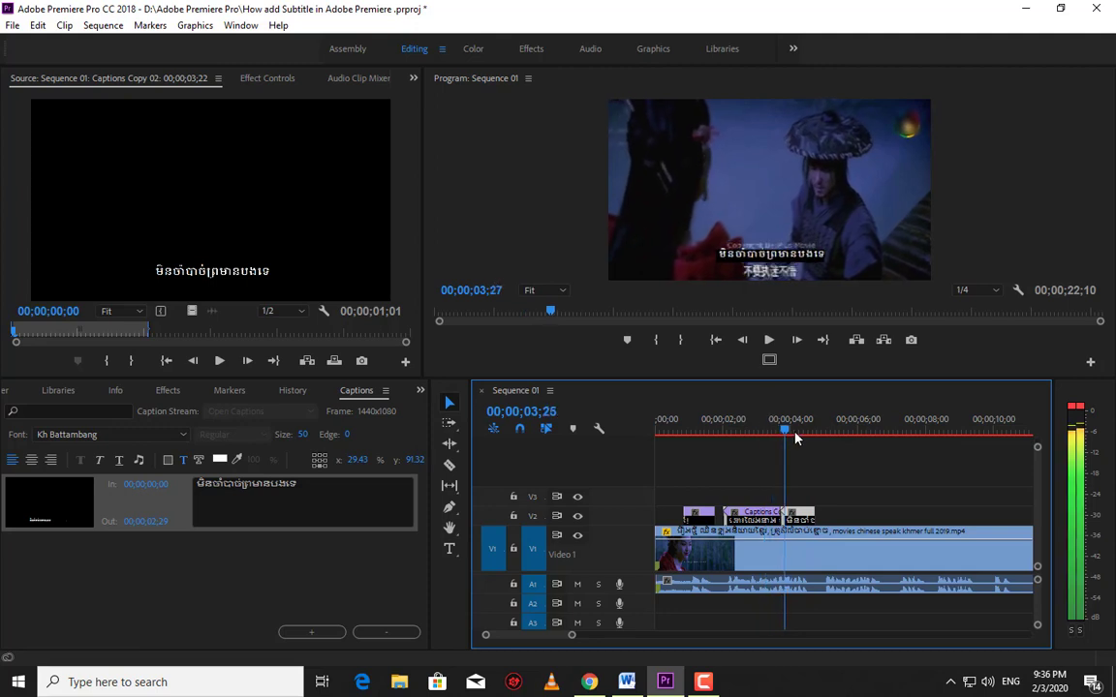